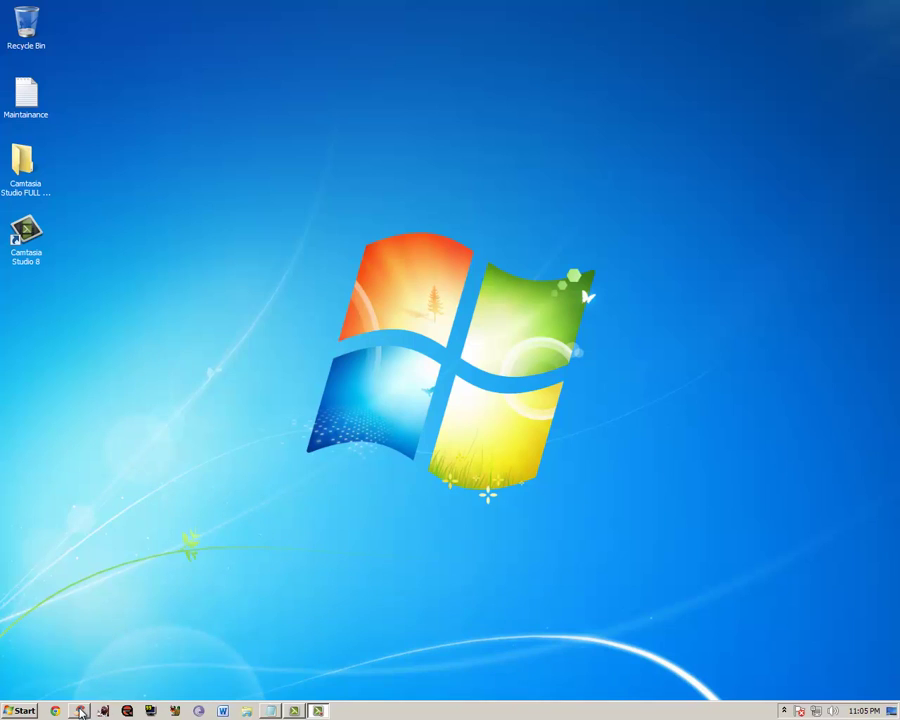
Open CCleaner and analyze the computer for removable files with the selected cleaning items.
{"action": "left_click", "coordinate": [82, 711]}
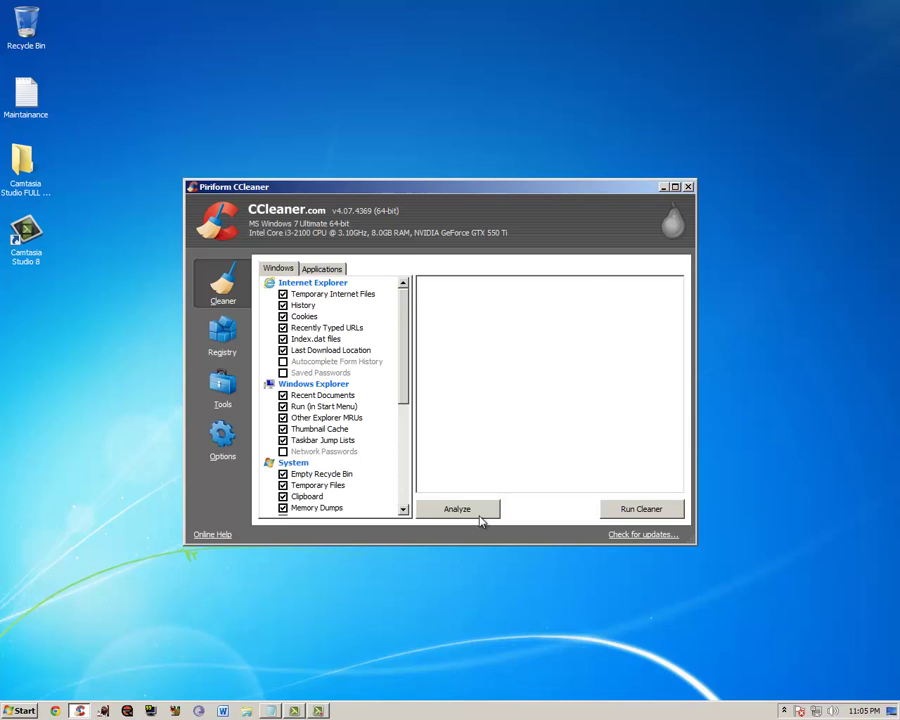
{"action": "left_click_drag", "start_coordinate": [295, 193], "coordinate": [311, 170]}
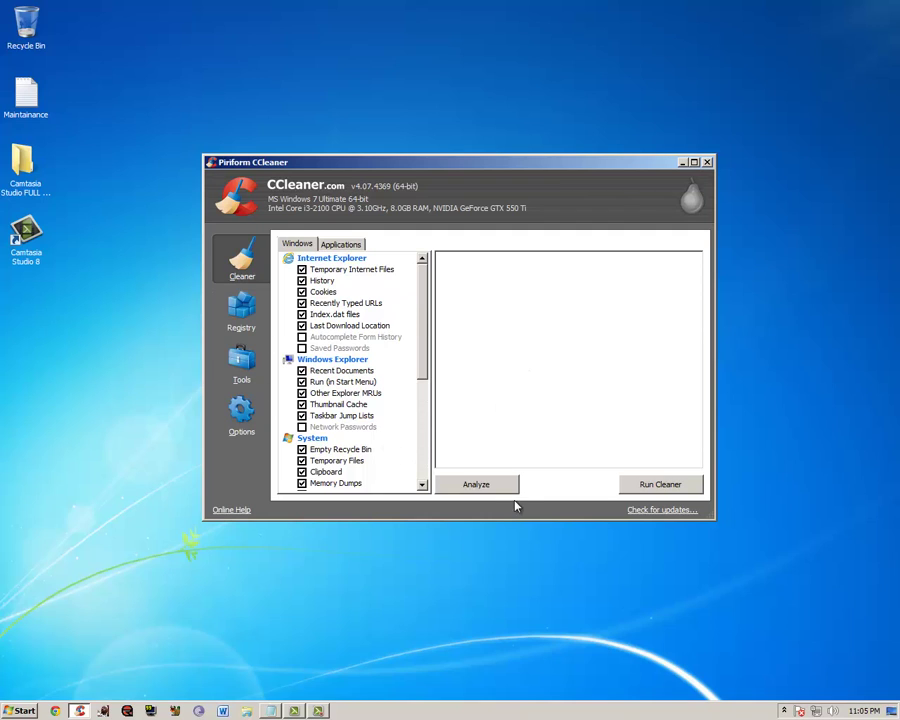
{"action": "left_click", "coordinate": [476, 484]}
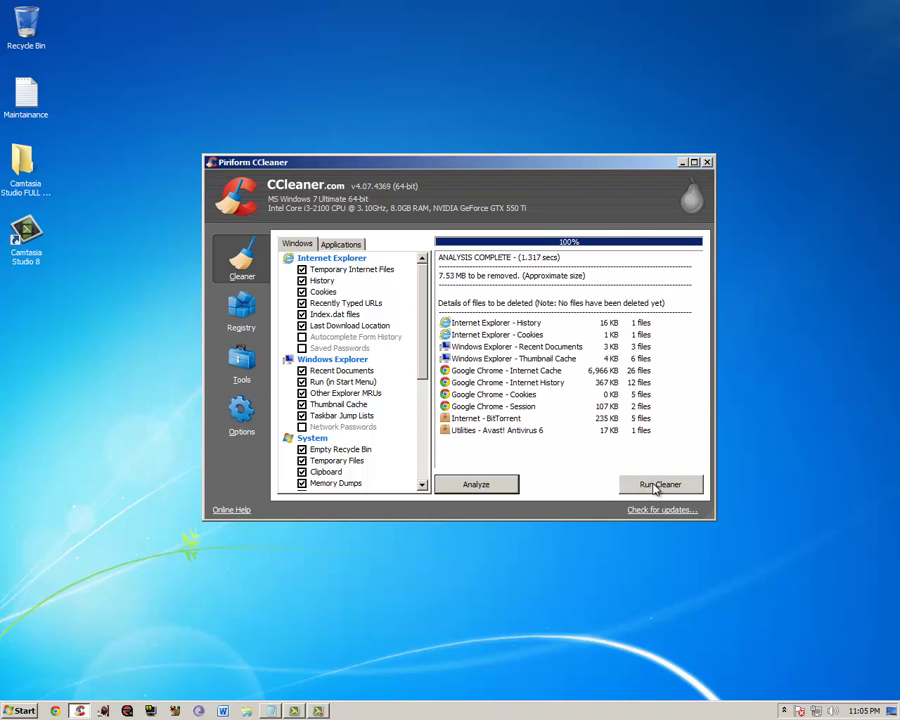
Include Windows Error Reporting among the System items to clean.
{"action": "scroll", "coordinate": [420, 420], "scroll_direction": "down", "scroll_amount": 6}
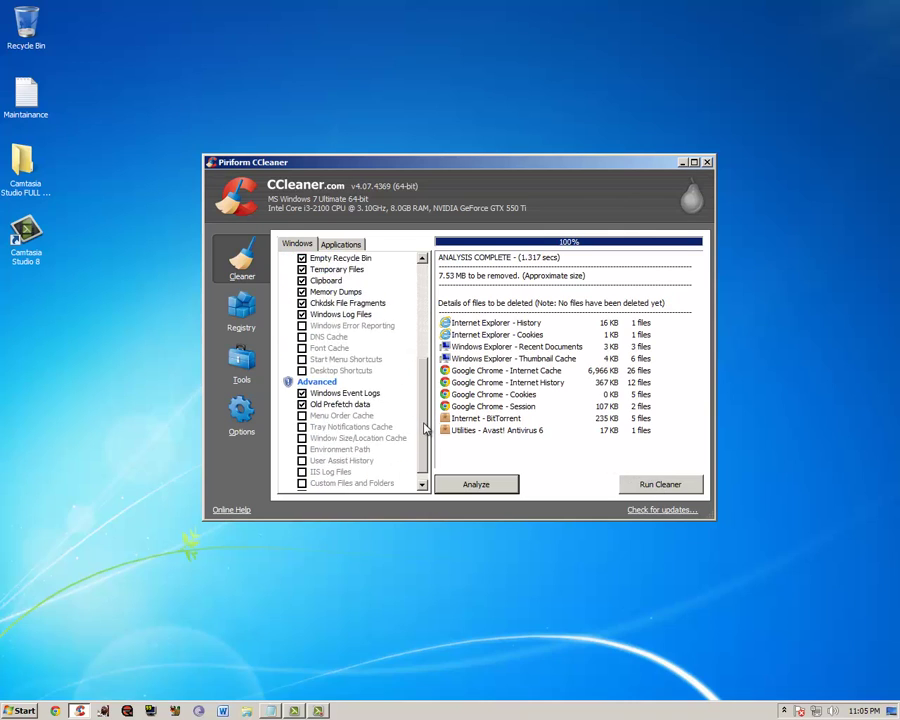
{"action": "scroll", "coordinate": [425, 430], "scroll_direction": "up", "scroll_amount": 1}
{"action": "left_click", "coordinate": [340, 348]}
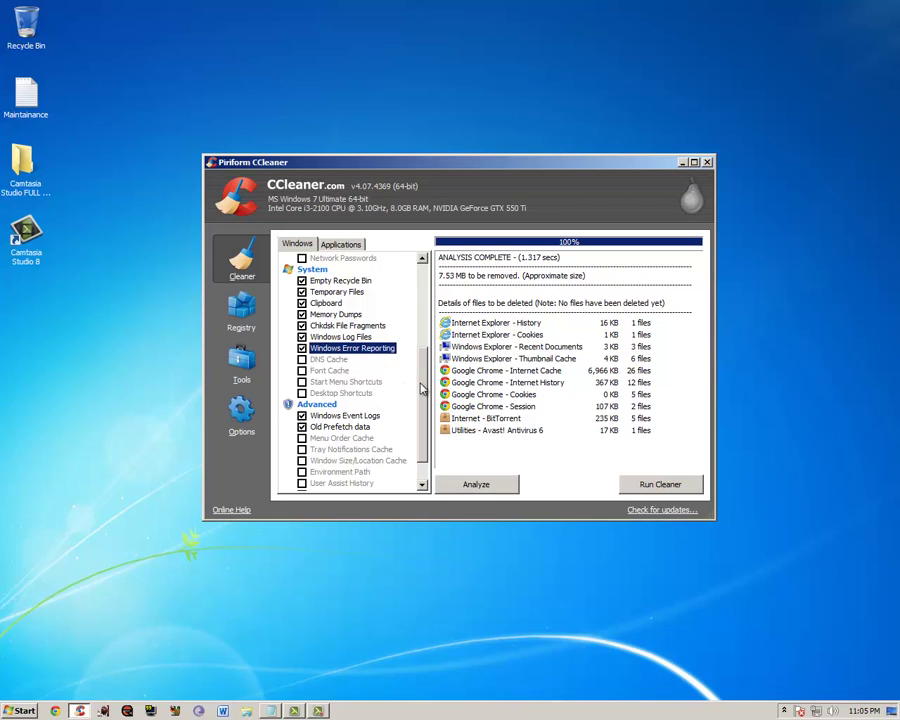
{"action": "scroll", "coordinate": [412, 395], "scroll_direction": "down", "scroll_amount": 2}
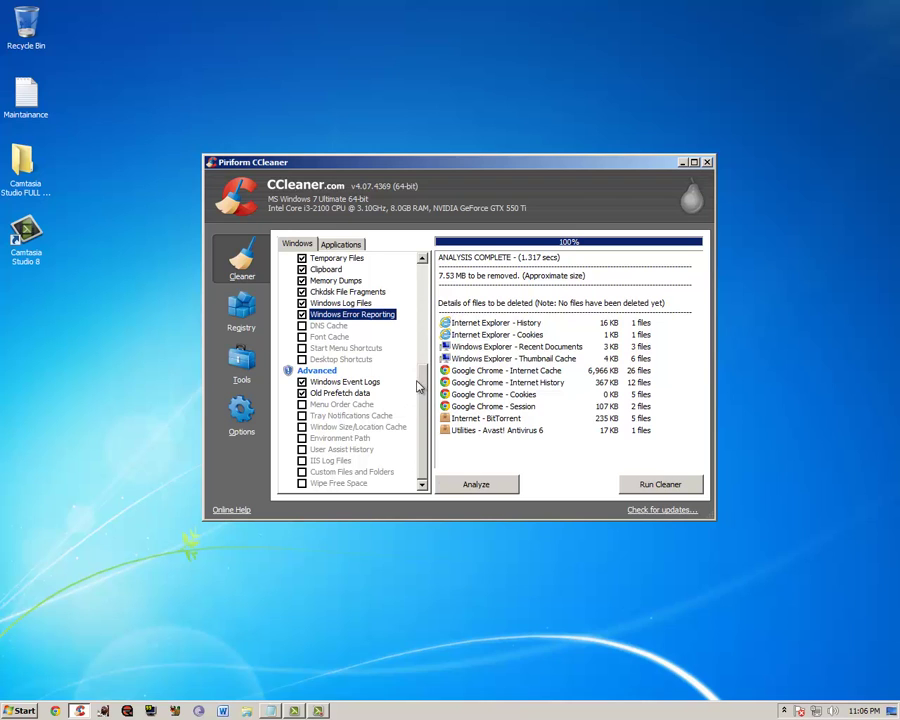
Review the selected Windows cleaning items and run the cleaner.
{"action": "scroll", "coordinate": [418, 388], "scroll_direction": "up", "scroll_amount": 5}
{"action": "scroll", "coordinate": [422, 390], "scroll_direction": "down", "scroll_amount": 5}
{"action": "scroll", "coordinate": [425, 393], "scroll_direction": "up", "scroll_amount": 5}
{"action": "left_click", "coordinate": [641, 484]}
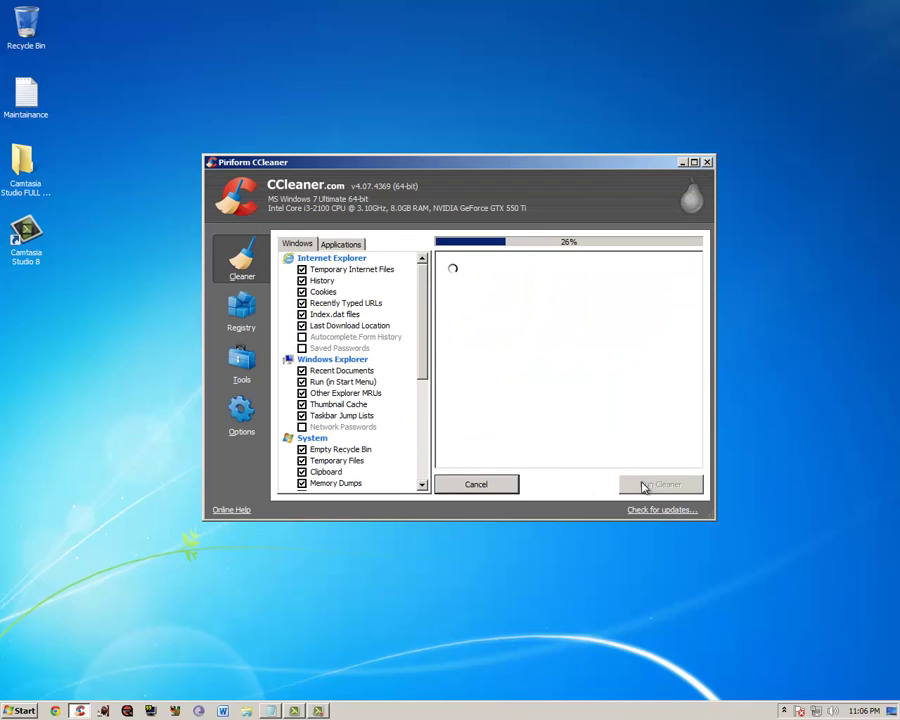
{"action": "left_click", "coordinate": [666, 484]}
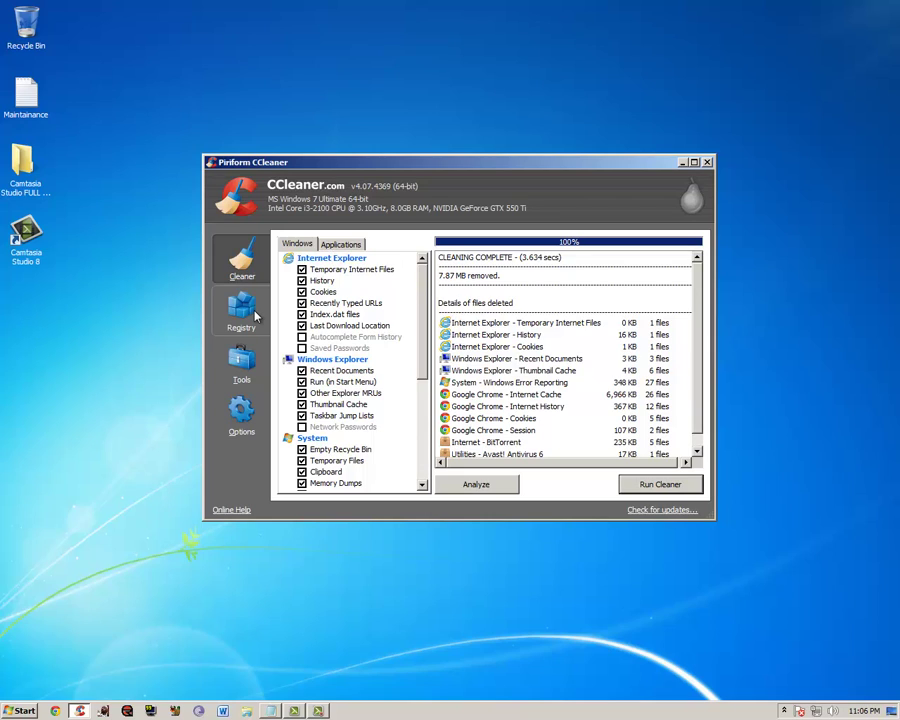
Review the cleaning items available for installed applications.
{"action": "left_click", "coordinate": [340, 244]}
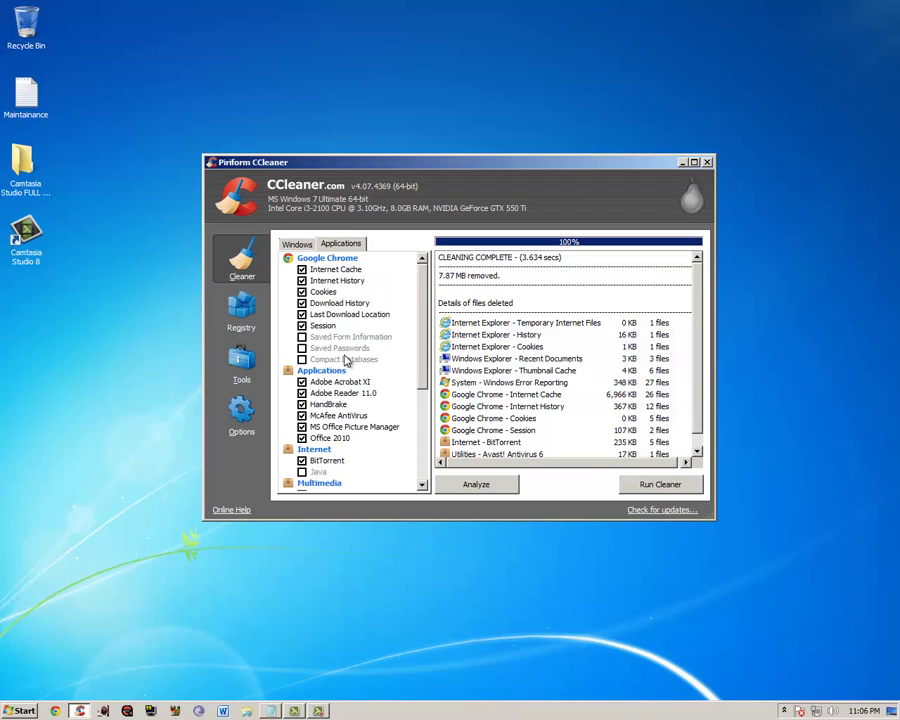
{"action": "scroll", "coordinate": [421, 349], "scroll_direction": "down", "scroll_amount": 5}
{"action": "scroll", "coordinate": [421, 349], "scroll_direction": "up", "scroll_amount": 5}
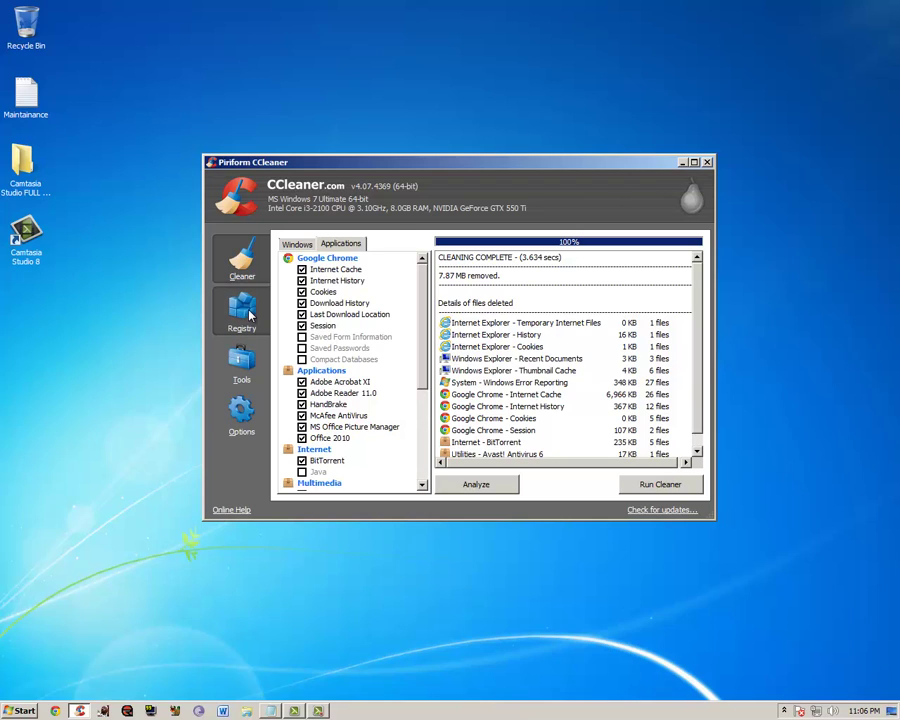
View the registry cleaner and the list of uninstallable programs, and close CCleaner.
{"action": "left_click", "coordinate": [250, 316]}
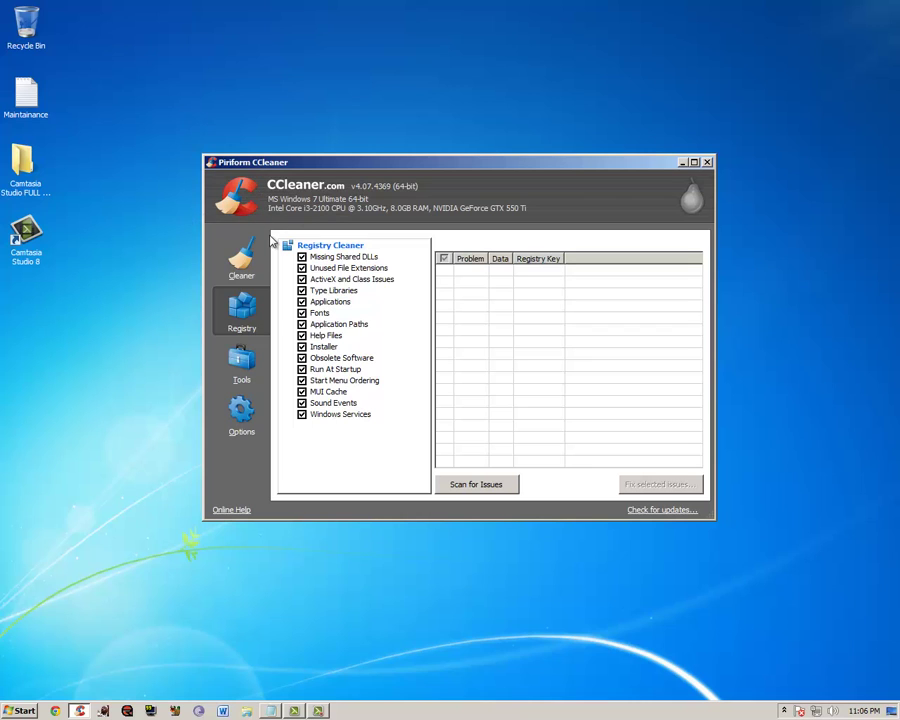
{"action": "left_click", "coordinate": [246, 364]}
{"action": "mouse_move", "coordinate": [611, 340]}
{"action": "left_mouse_down"}
{"action": "mouse_move", "coordinate": [611, 440]}
{"action": "mouse_move", "coordinate": [613, 334]}
{"action": "left_mouse_up"}
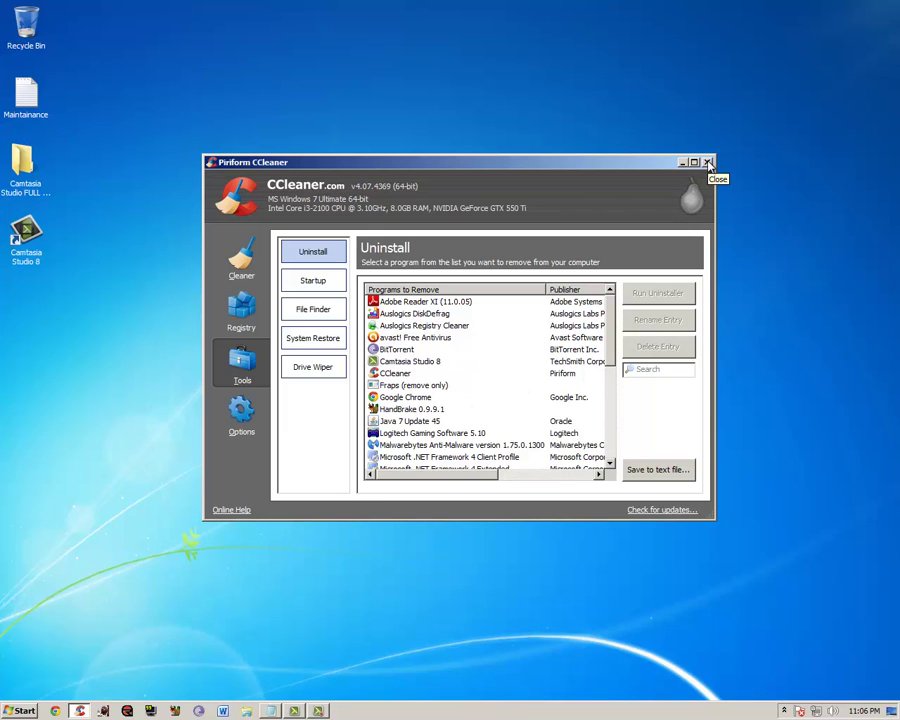
{"action": "left_click", "coordinate": [707, 164]}
Run Scan and Repair in Auslogics Registry Cleaner and close the program.
{"action": "left_click", "coordinate": [6, 709]}
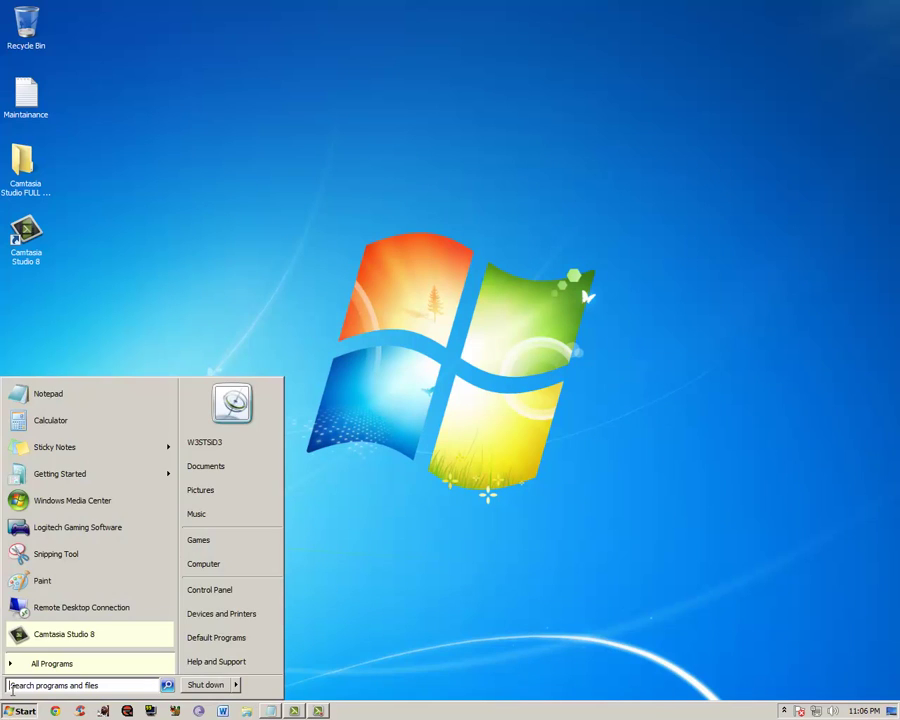
{"action": "type", "text": "auslo"}
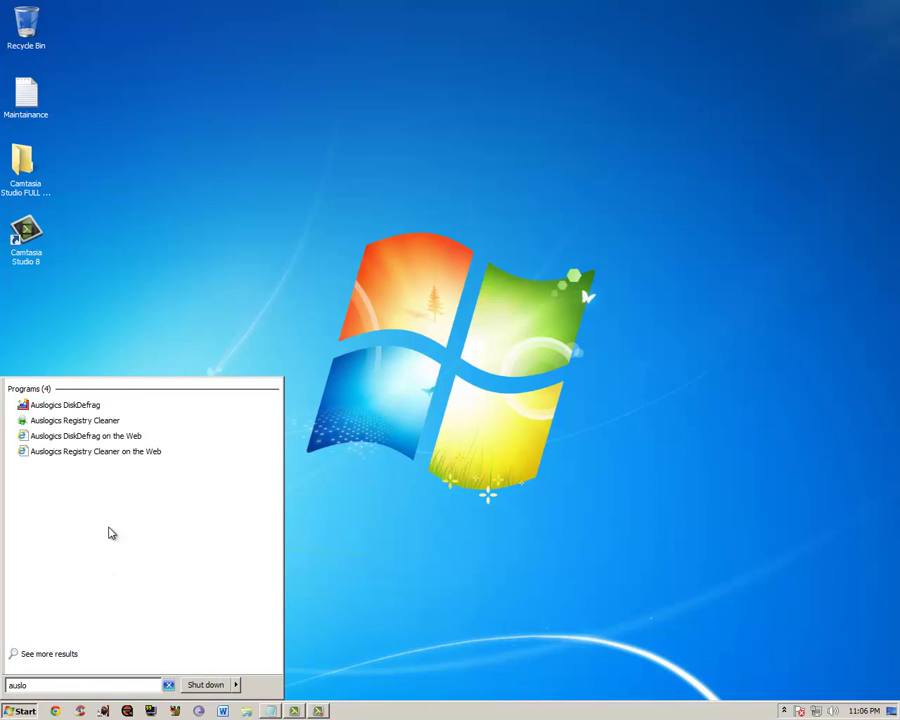
{"action": "left_click", "coordinate": [88, 420]}
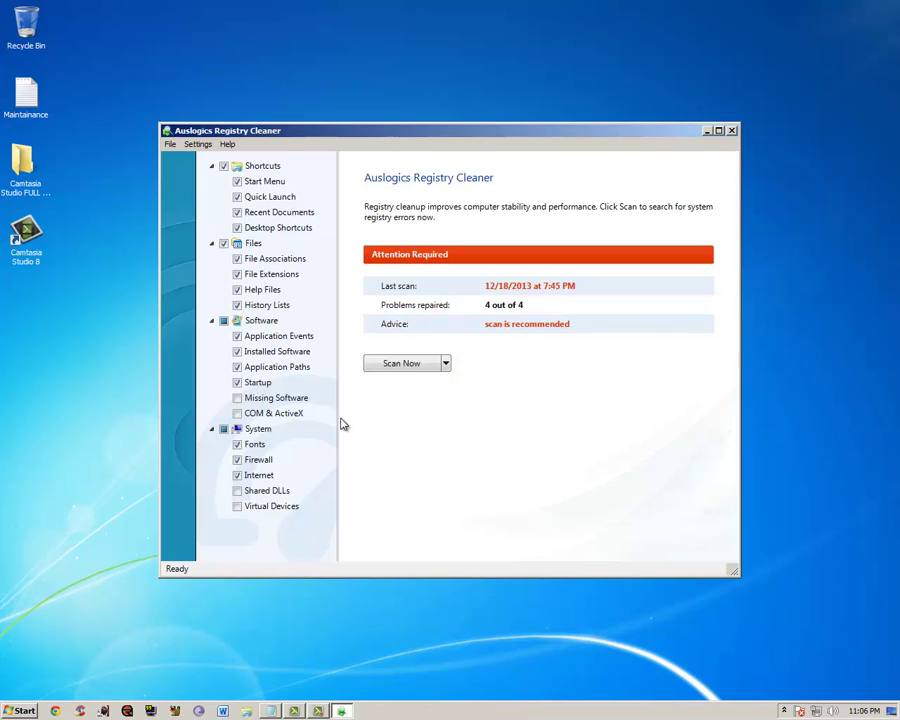
{"action": "left_click", "coordinate": [446, 364]}
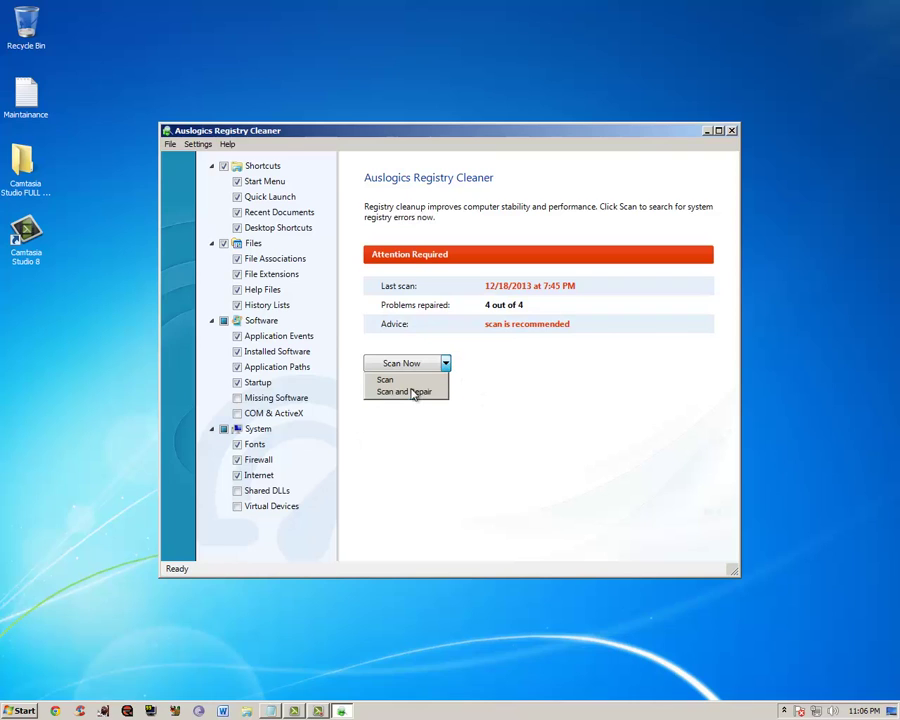
{"action": "left_click", "coordinate": [405, 394]}
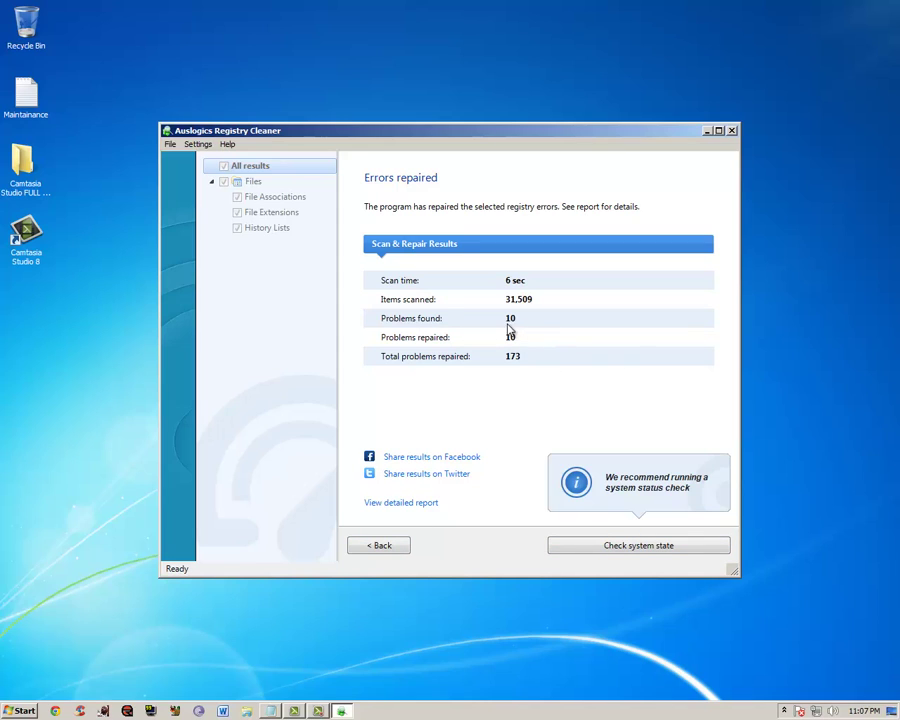
{"action": "left_click", "coordinate": [731, 131]}
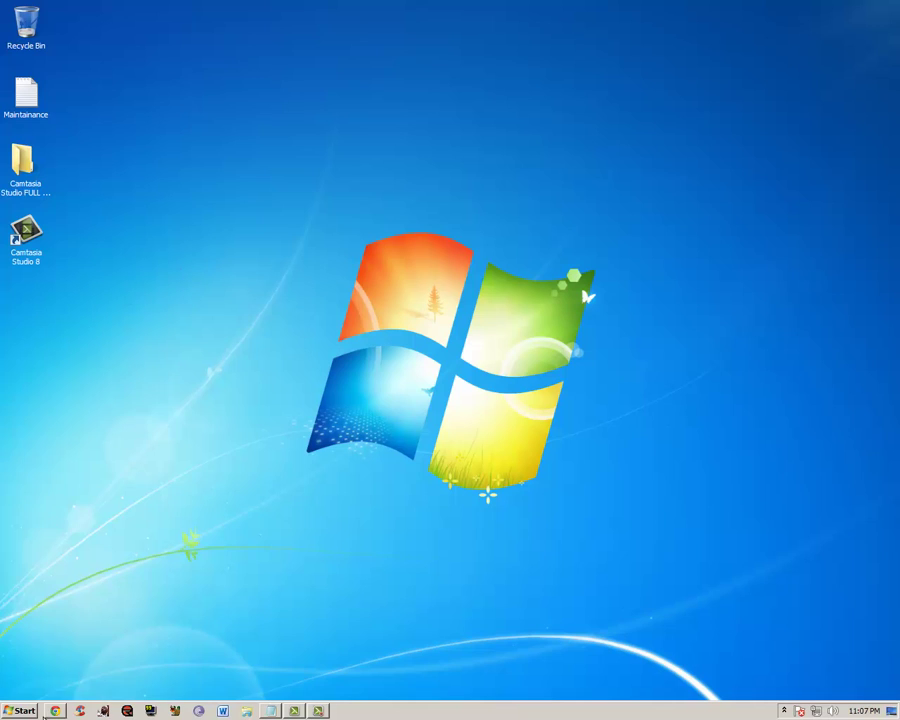
Open Auslogics DiskDefrag to view the drives and the disk map, and close it without defragmenting.
{"action": "left_click", "coordinate": [18, 711]}
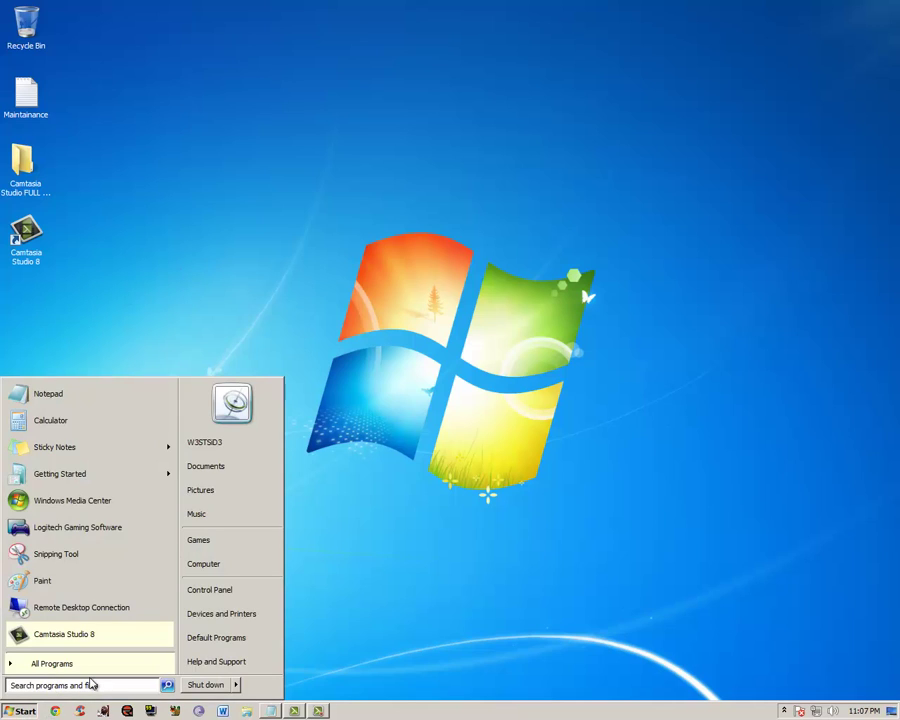
{"action": "type", "text": "auslogi"}
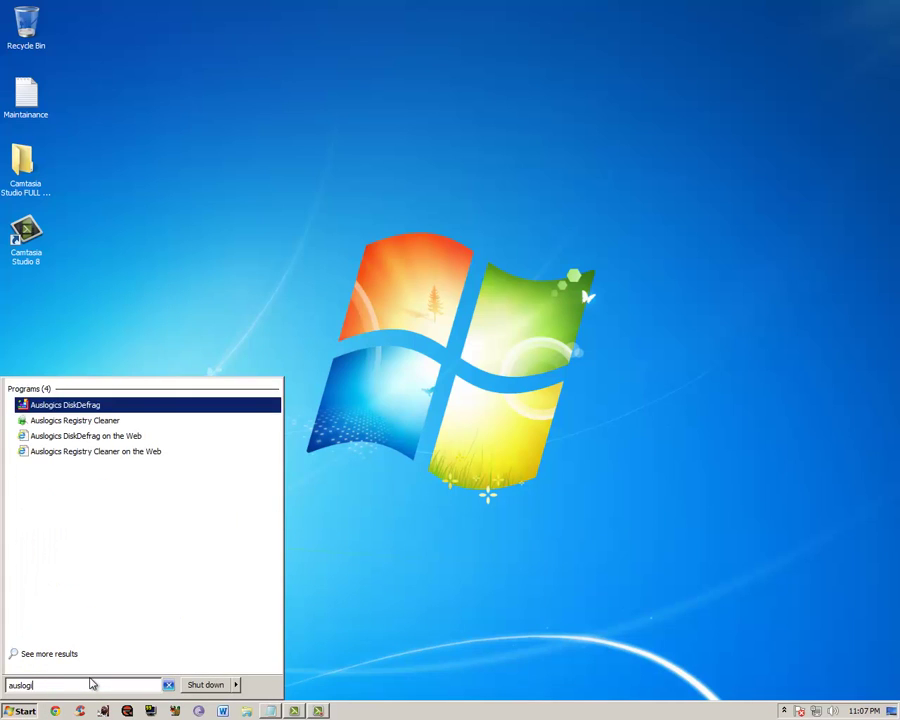
{"action": "left_click", "coordinate": [95, 408]}
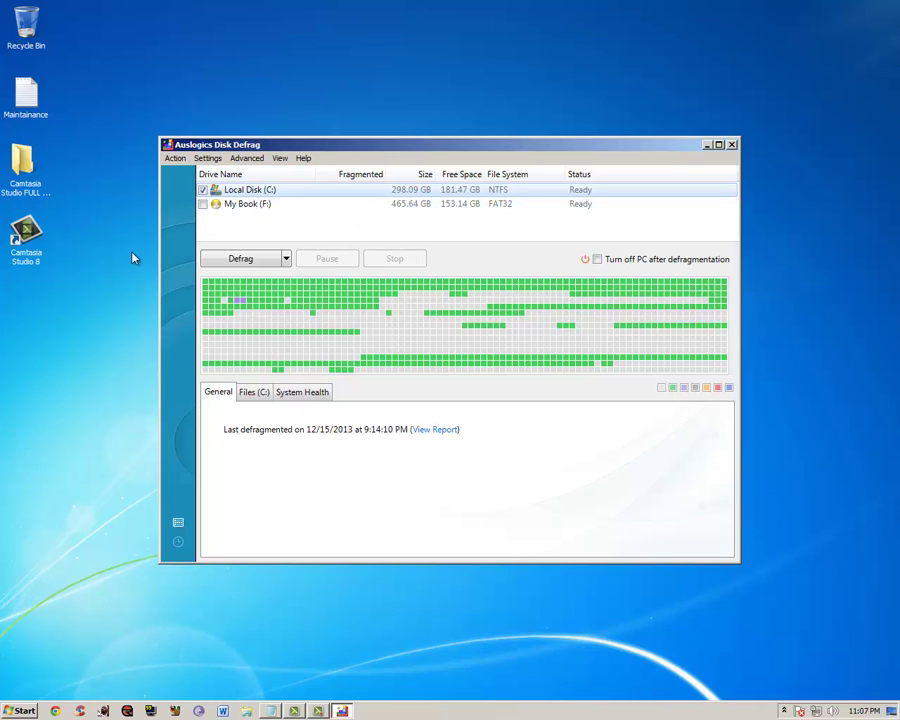
{"action": "left_click_drag", "start_coordinate": [322, 147], "coordinate": [346, 86]}
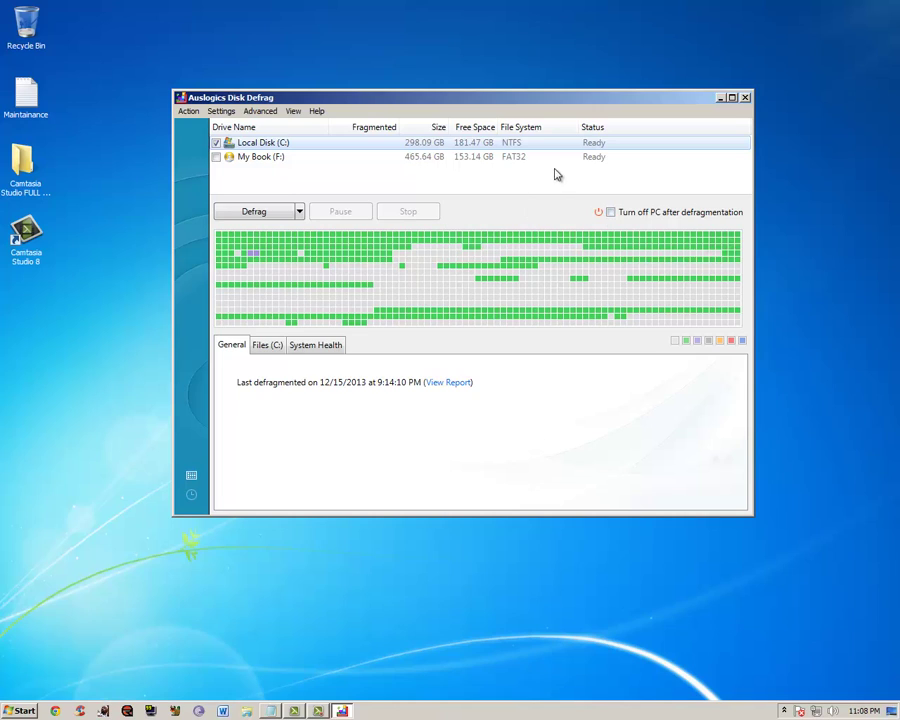
{"action": "left_click", "coordinate": [745, 98]}
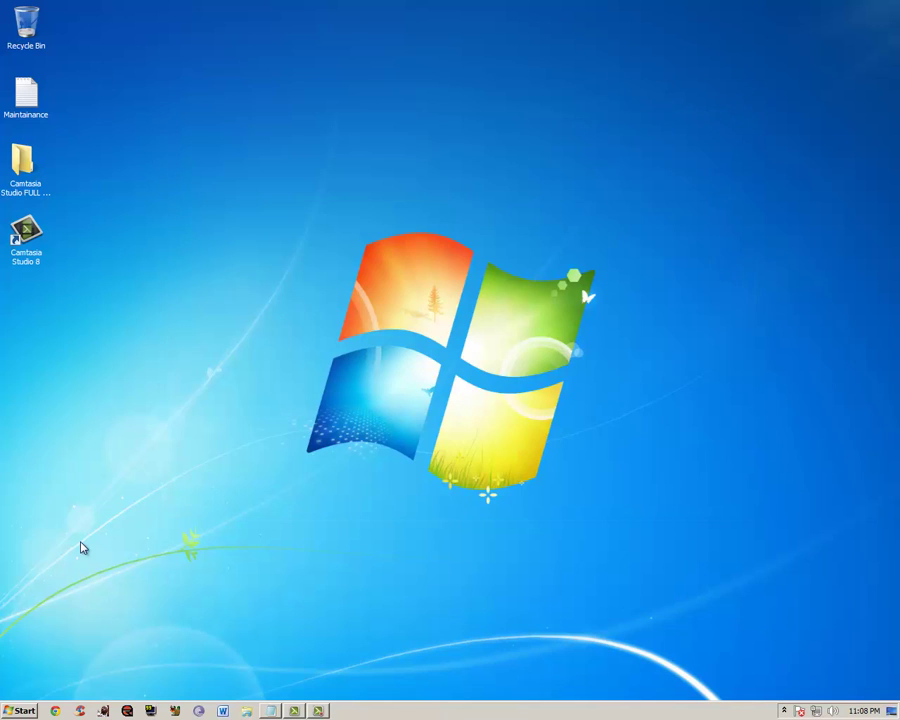
{"action": "key", "text": "super"}
{"action": "type", "text": "d"}
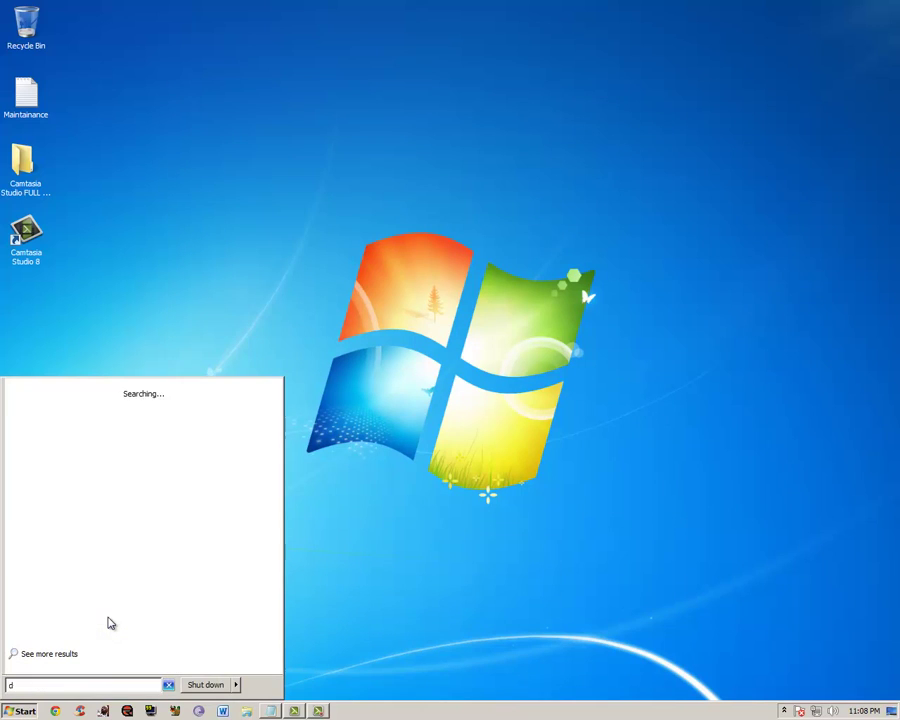
{"action": "type", "text": "isk"}
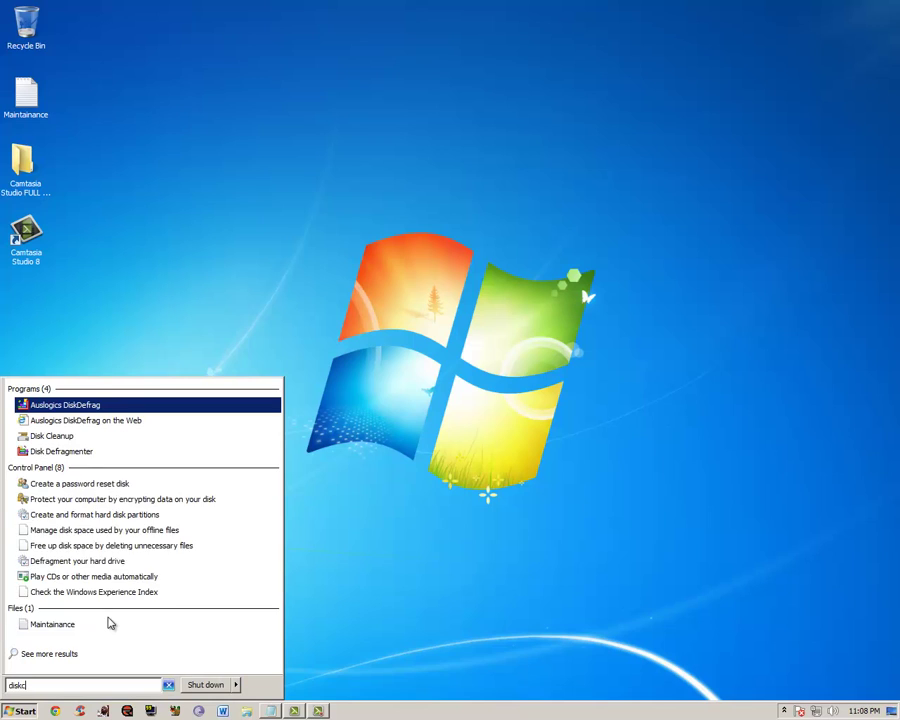
{"action": "type", "text": "cl"}
{"action": "key", "text": "BackSpace"}
{"action": "key", "text": "BackSpace"}
{"action": "key", "text": "BackSpace"}
{"action": "key", "text": "BackSpace"}
{"action": "key", "text": "BackSpace"}
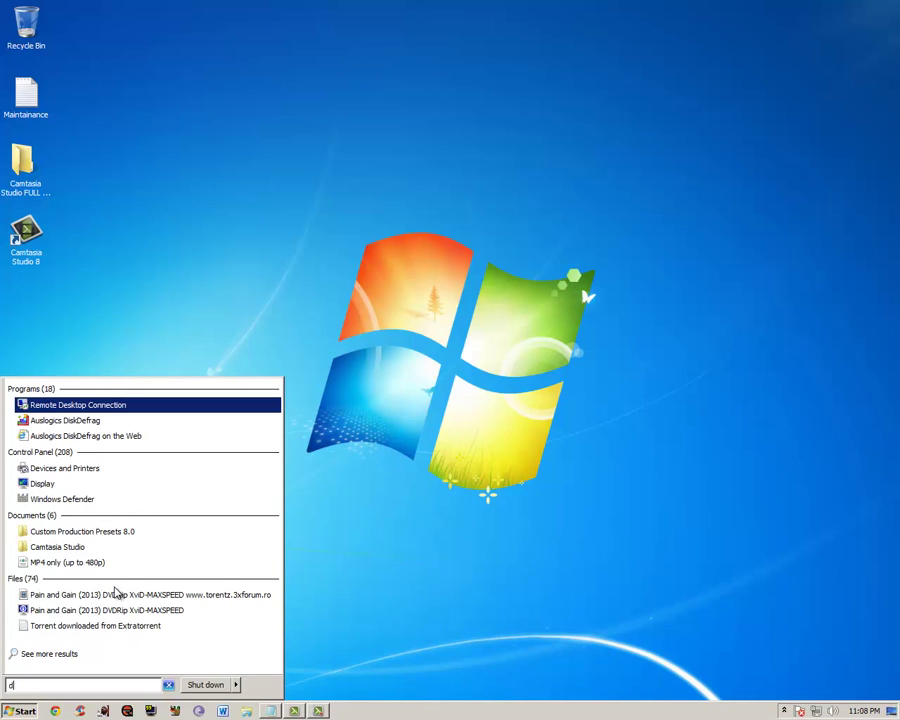
{"action": "type", "text": "s"}
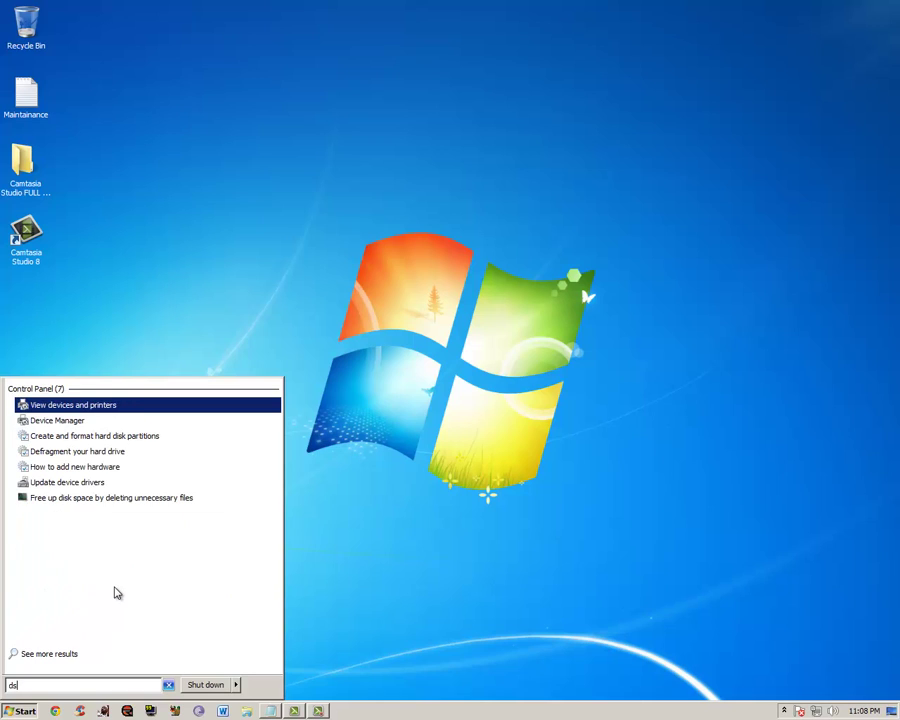
{"action": "type", "text": "c"}
{"action": "key", "text": "BackSpace"}
{"action": "key", "text": "BackSpace"}
{"action": "key", "text": "BackSpace"}
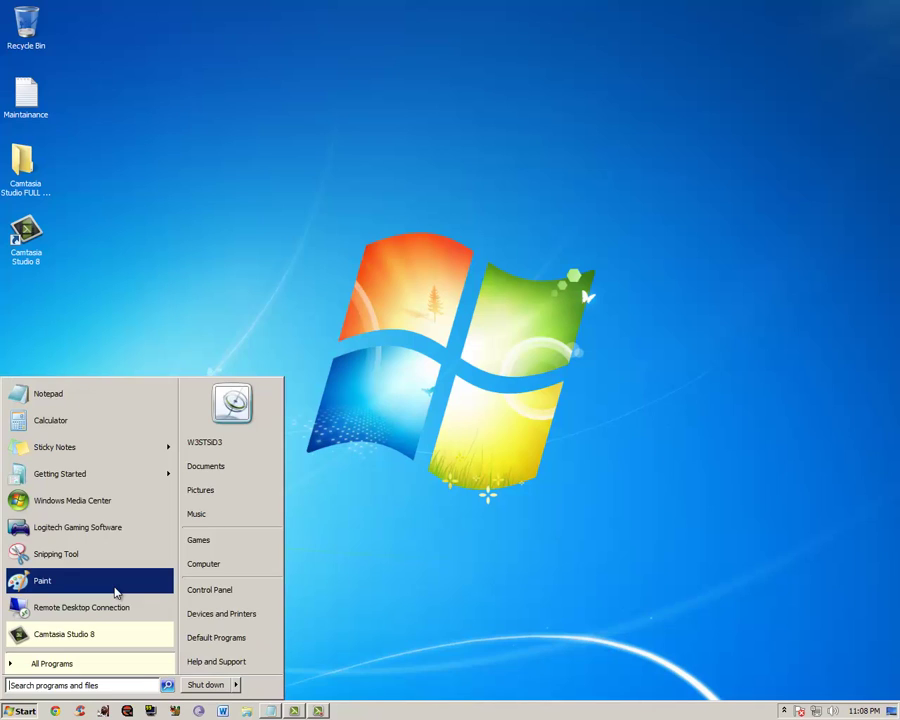
Search for disk, open Disk Cleanup, and close its drive selection without cleaning a drive.
{"action": "type", "text": "disk"}
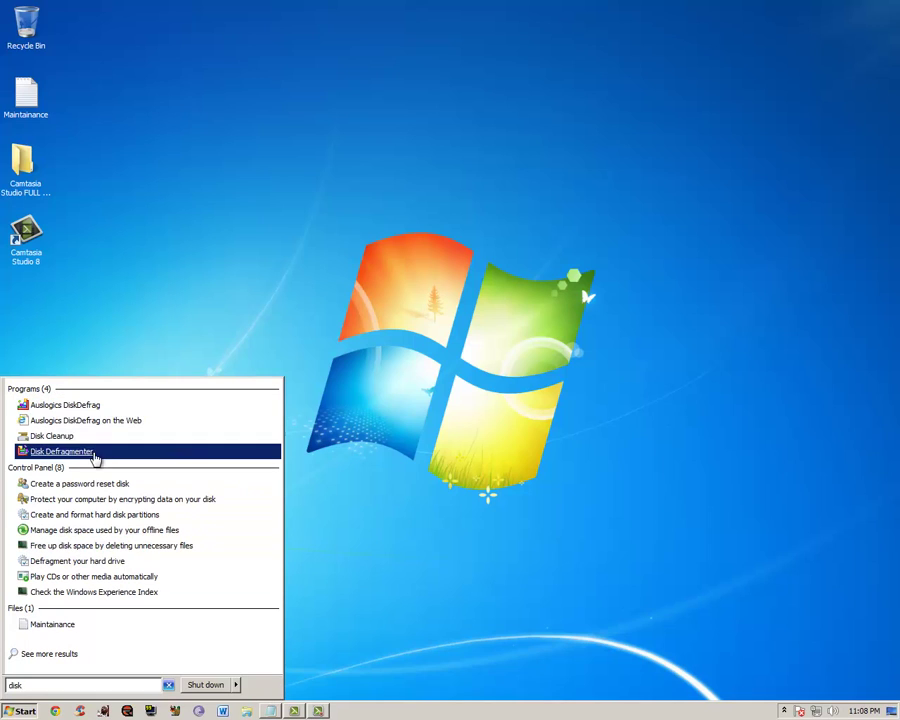
{"action": "left_click", "coordinate": [67, 438]}
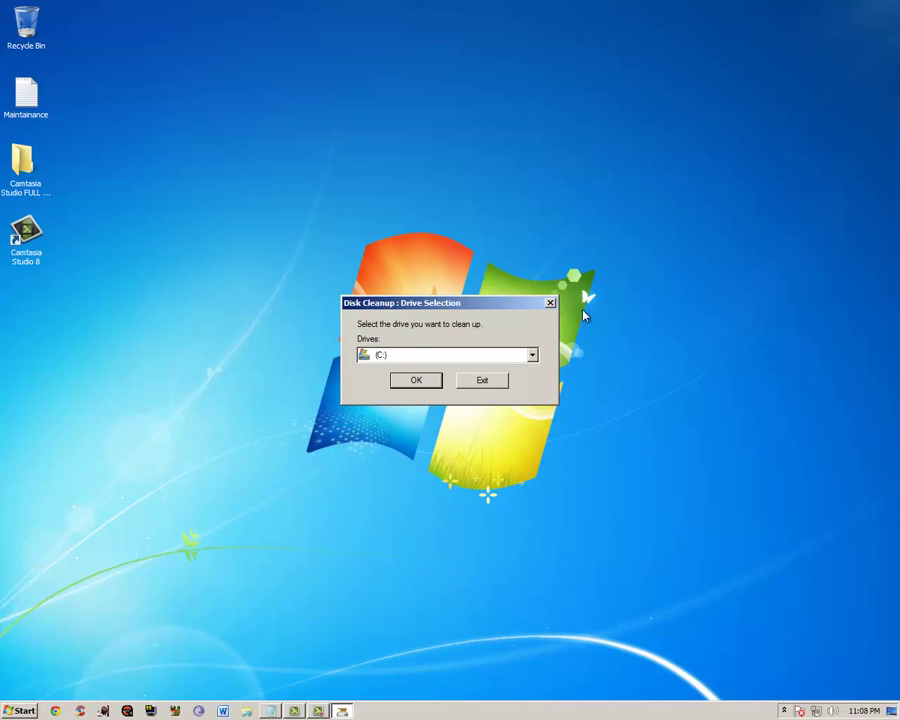
{"action": "left_click", "coordinate": [550, 303]}
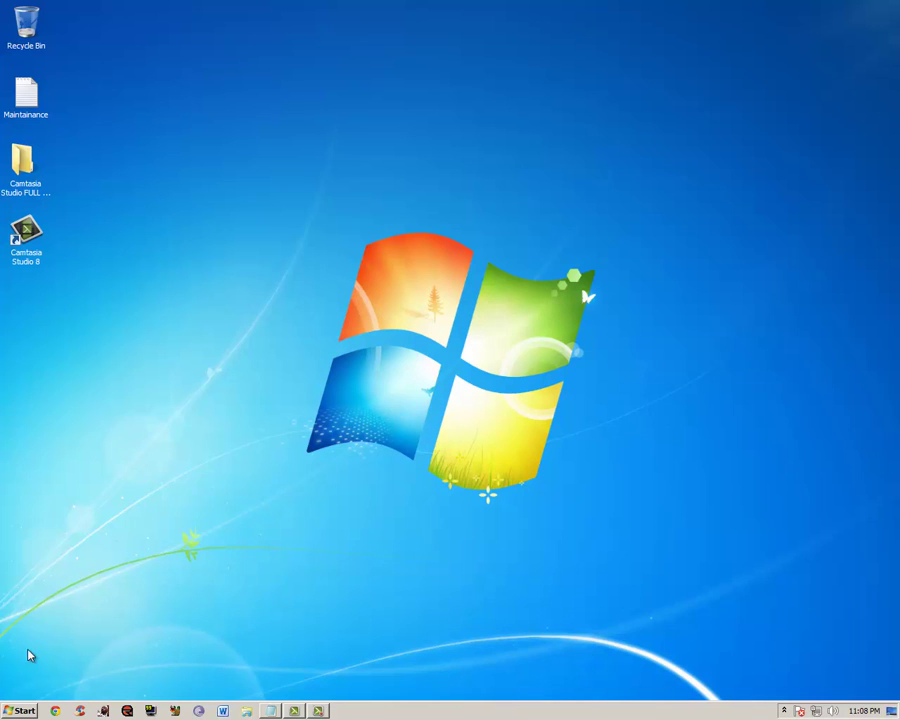
Open the Performance Options through the computer's system properties and Advanced system settings.
{"action": "left_click", "coordinate": [20, 710]}
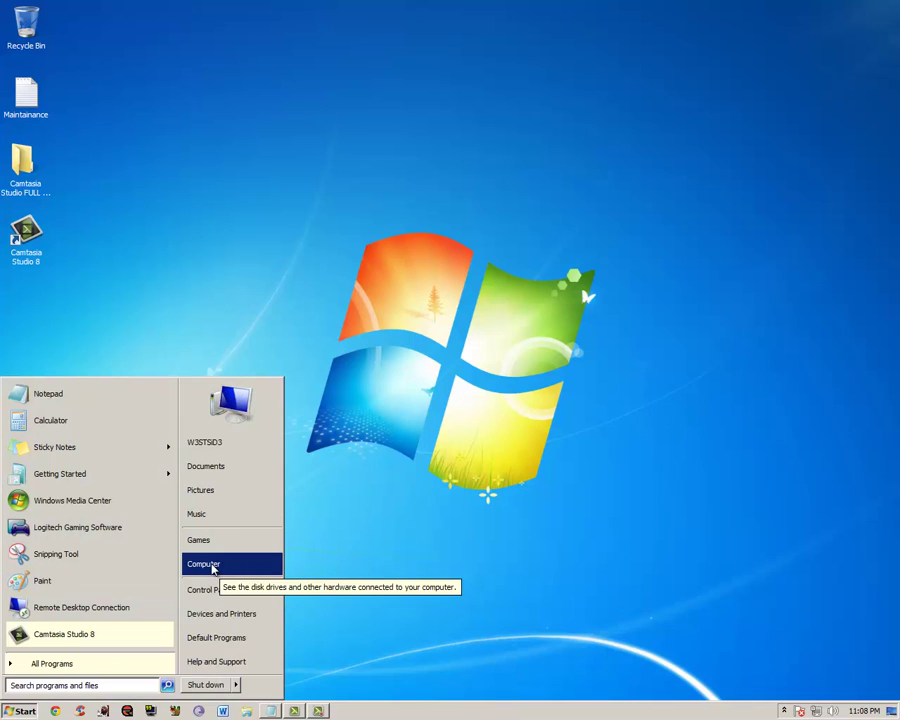
{"action": "right_click", "coordinate": [214, 566]}
{"action": "key", "text": "Escape"}
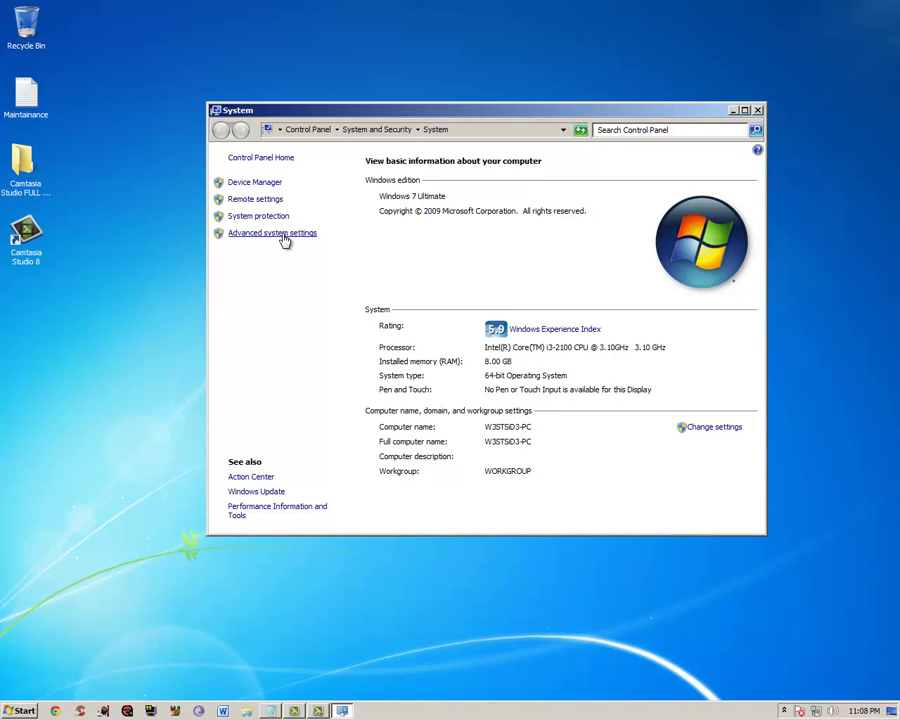
{"action": "left_click", "coordinate": [284, 235]}
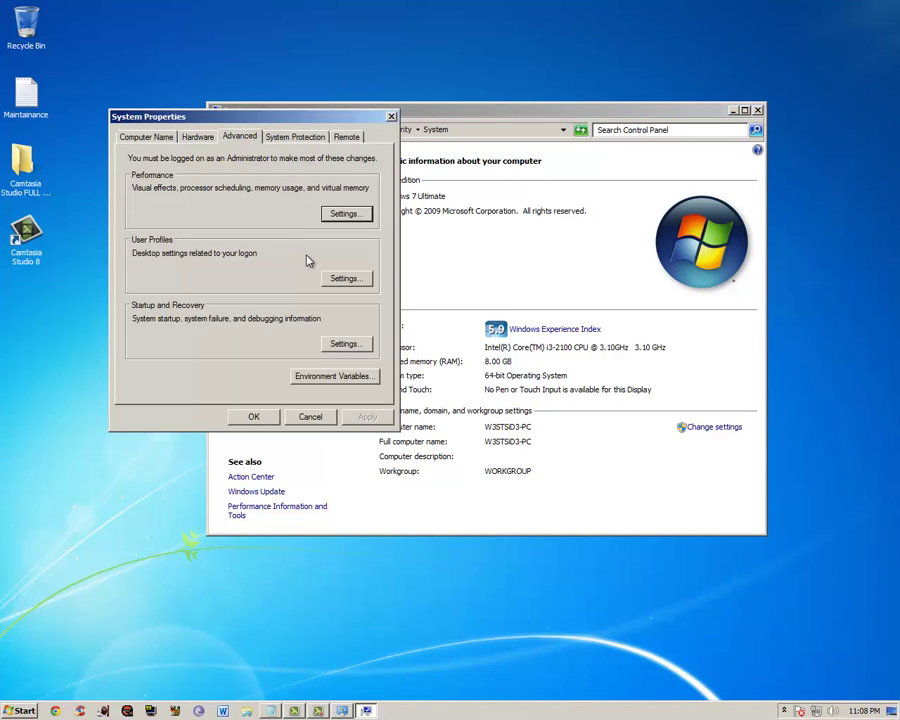
{"action": "left_click", "coordinate": [345, 214]}
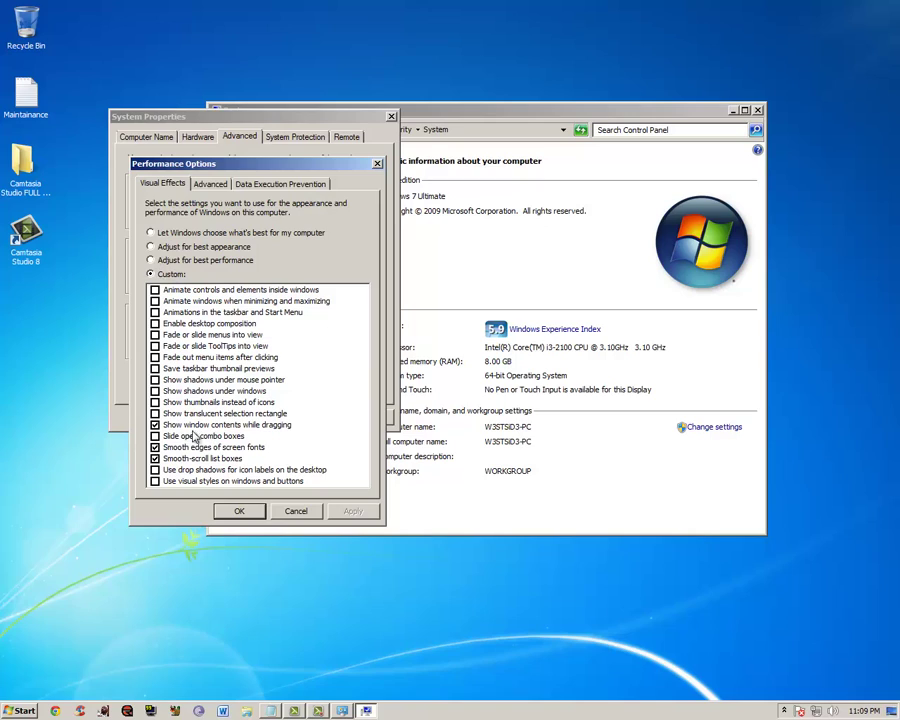
Turn off Smooth edges of screen fonts and Smooth-scroll list boxes in the visual effects, and apply the changes.
{"action": "left_click_drag", "start_coordinate": [226, 172], "coordinate": [203, 149]}
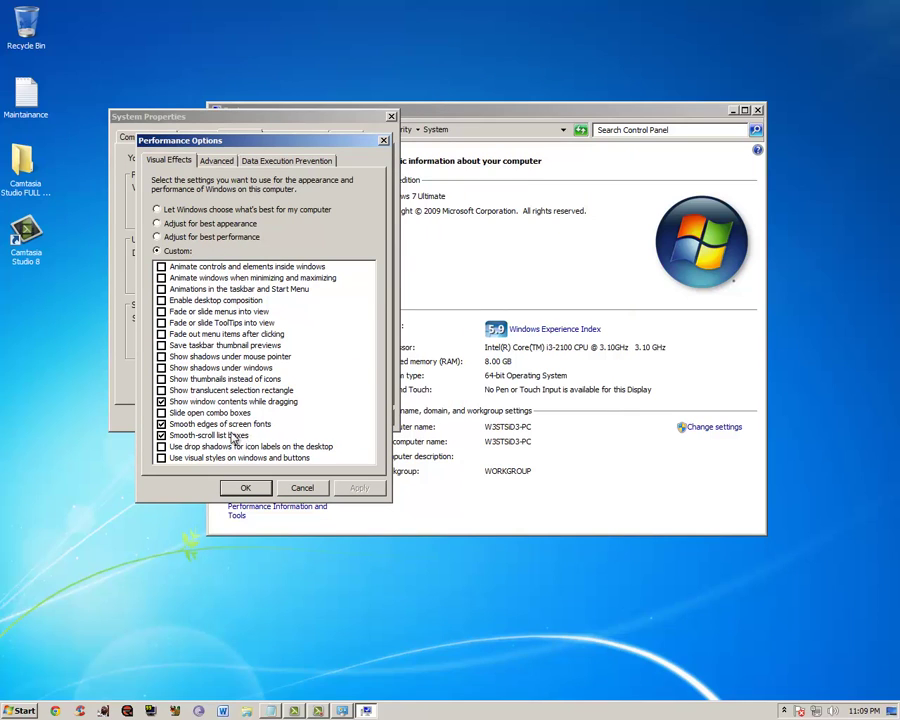
{"action": "left_click", "coordinate": [163, 425]}
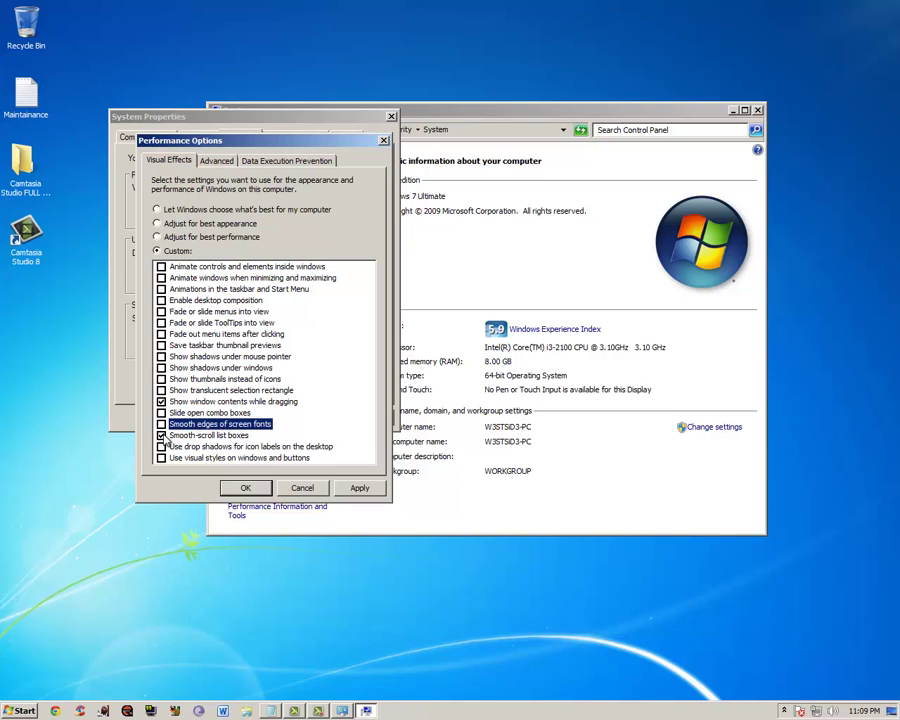
{"action": "left_click", "coordinate": [162, 436]}
{"action": "left_click", "coordinate": [350, 487]}
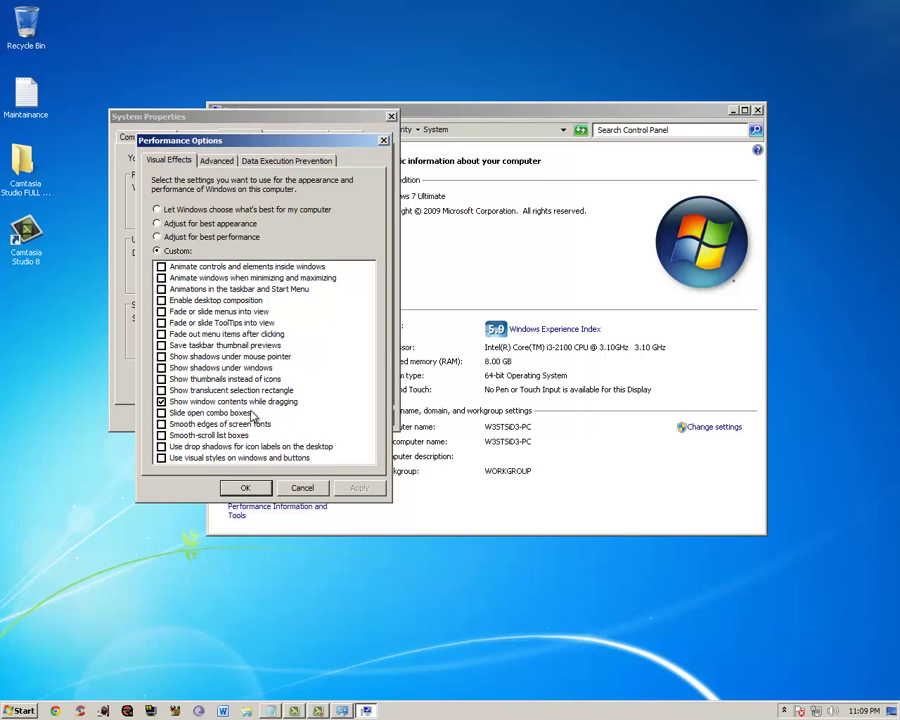
{"action": "left_click", "coordinate": [245, 488]}
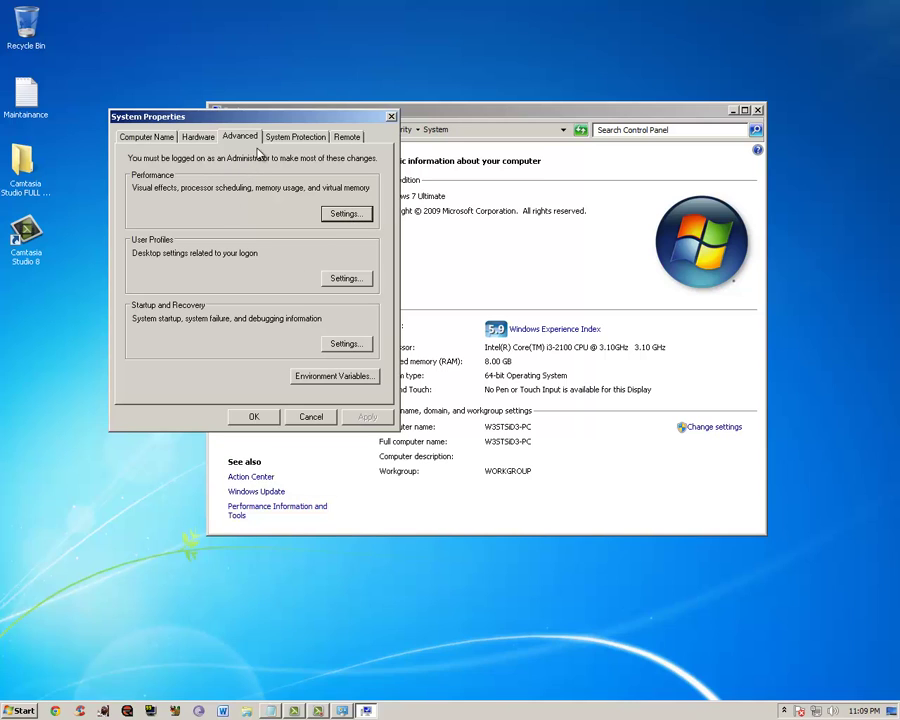
Open the system protection configuration for Local Disk (C:) and choose Turn off system protection.
{"action": "left_click", "coordinate": [292, 137]}
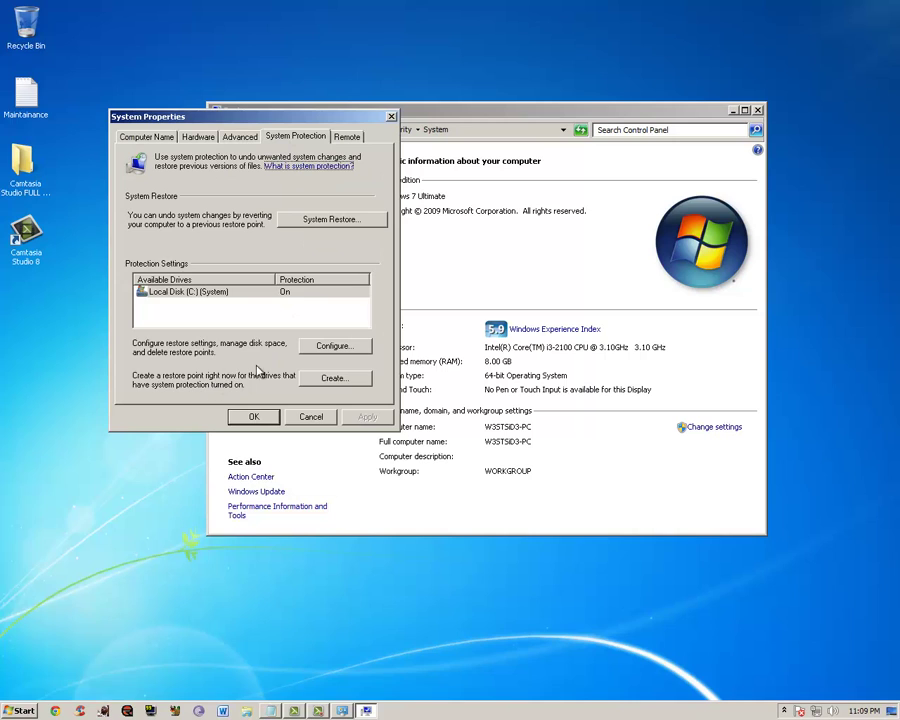
{"action": "left_click", "coordinate": [325, 349]}
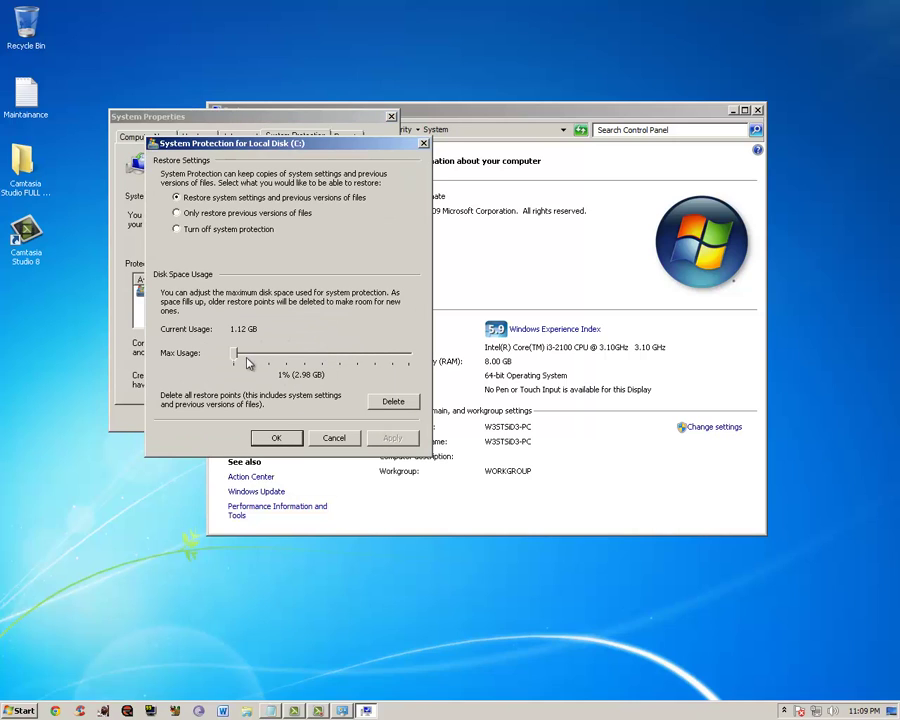
{"action": "mouse_move", "coordinate": [236, 356]}
{"action": "left_mouse_down"}
{"action": "mouse_move", "coordinate": [252, 358]}
{"action": "mouse_move", "coordinate": [238, 362]}
{"action": "left_mouse_up"}
{"action": "left_click_drag", "start_coordinate": [238, 362], "coordinate": [233, 360]}
{"action": "left_click", "coordinate": [177, 230]}
{"action": "left_click", "coordinate": [177, 230]}
Delete all restore points on Local Disk (C:).
{"action": "left_click", "coordinate": [392, 401]}
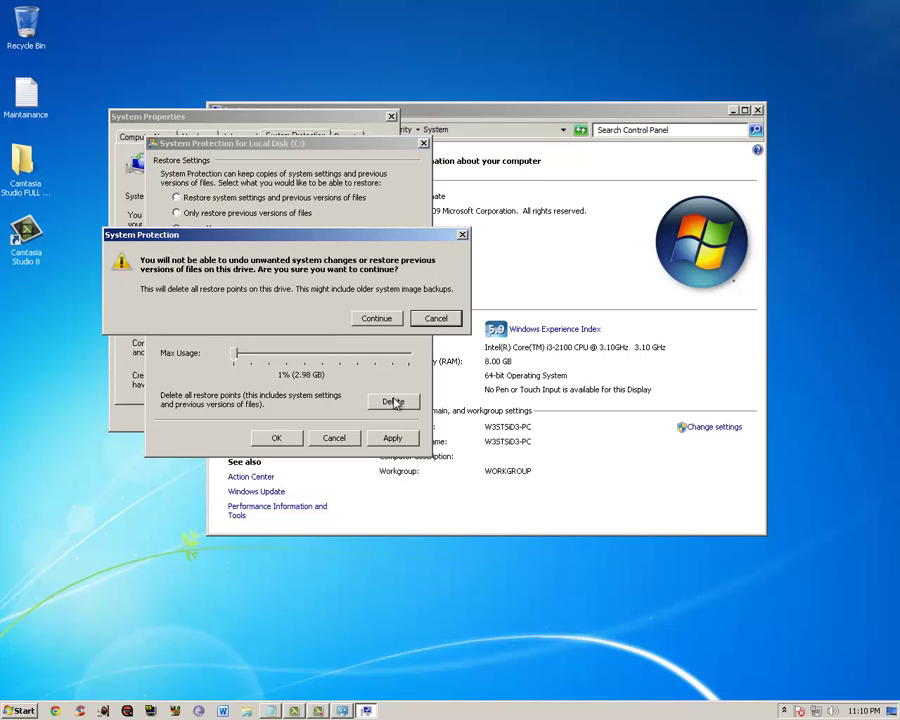
{"action": "left_click", "coordinate": [376, 320]}
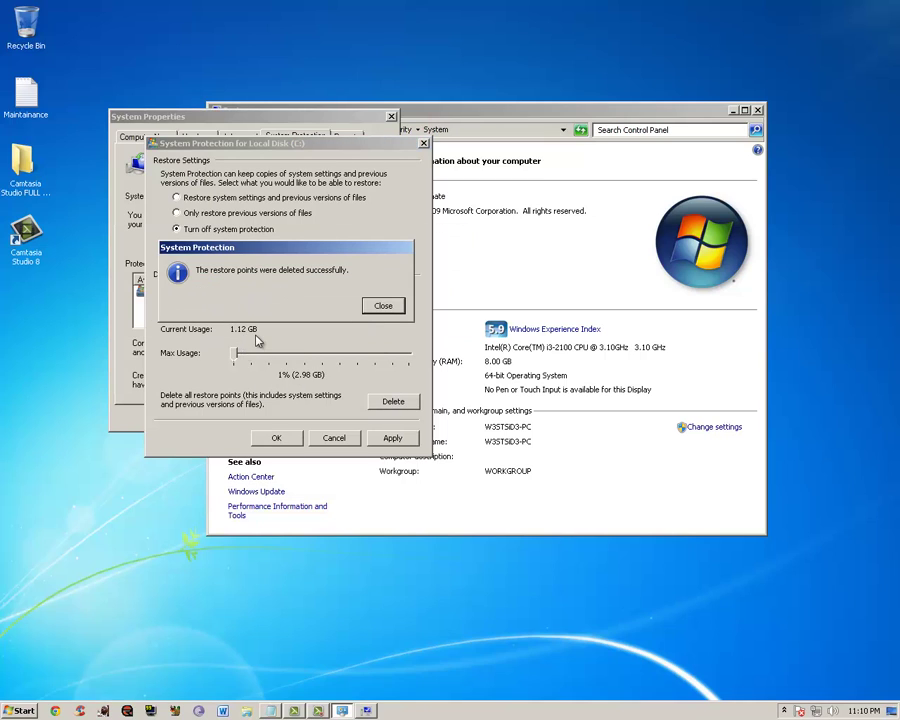
{"action": "left_click", "coordinate": [366, 312]}
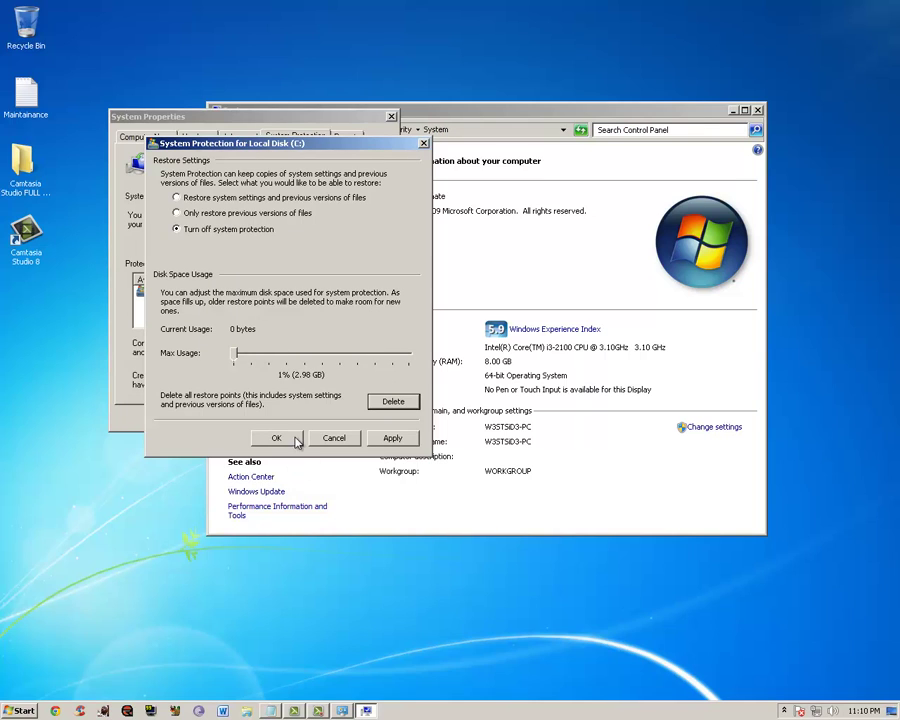
Confirm turning off system protection on Local Disk (C:) and close System Properties.
{"action": "left_click", "coordinate": [277, 438]}
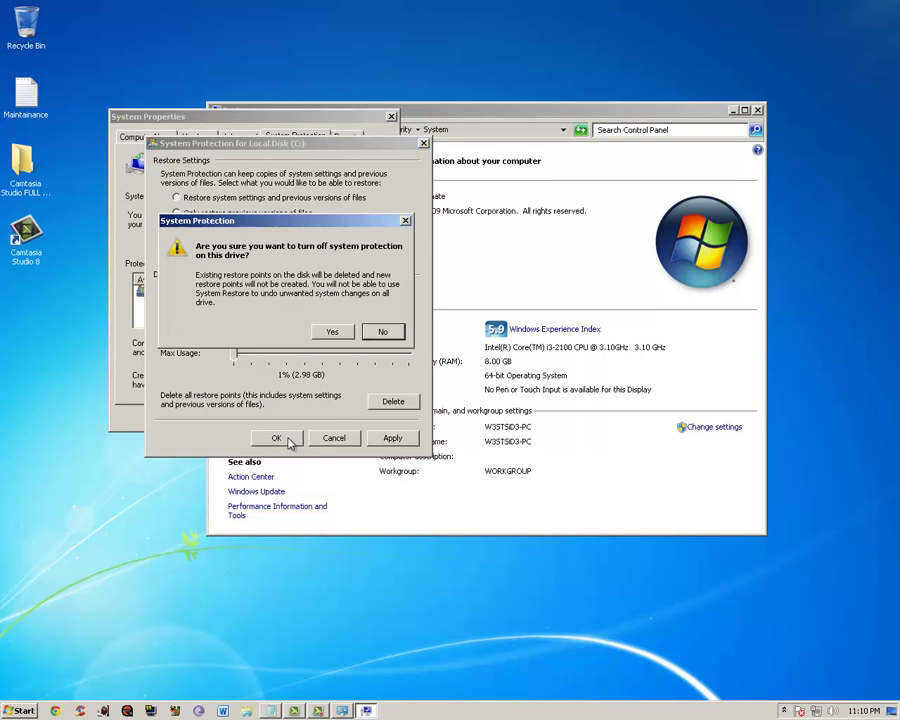
{"action": "left_click", "coordinate": [334, 333]}
{"action": "left_click", "coordinate": [280, 439]}
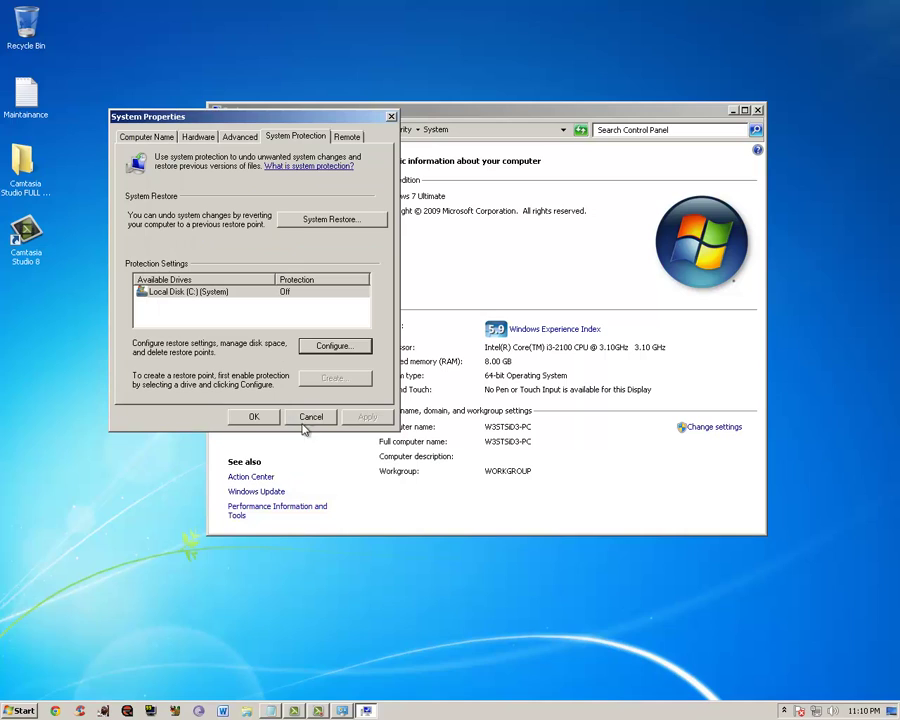
{"action": "left_click", "coordinate": [257, 418]}
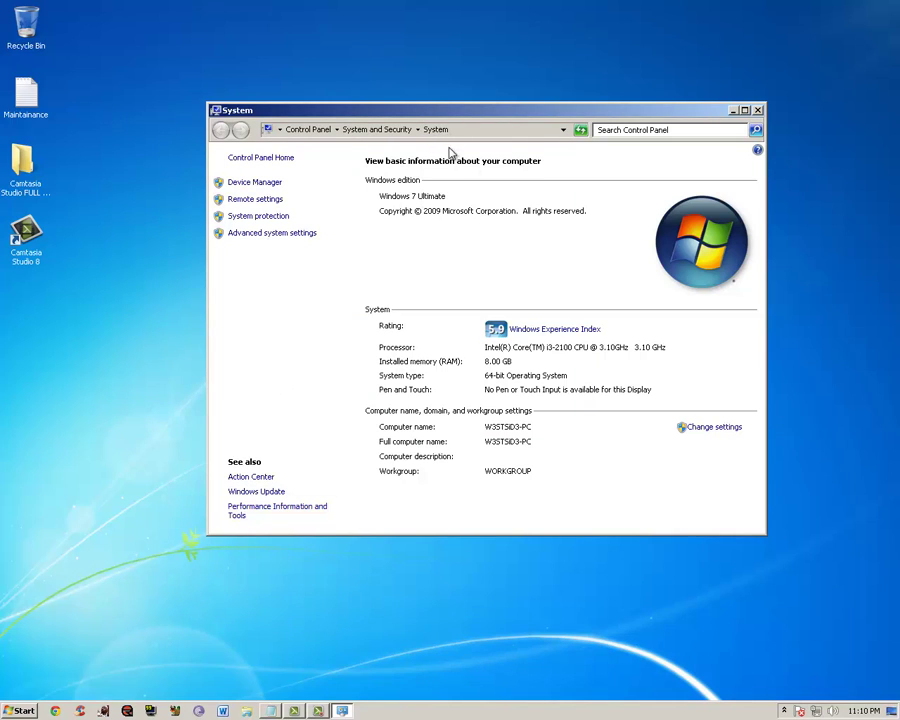
Open the Virtual Memory settings from the advanced Performance Options, review the custom paging file size for drive C:, and accept it.
{"action": "left_click", "coordinate": [292, 233]}
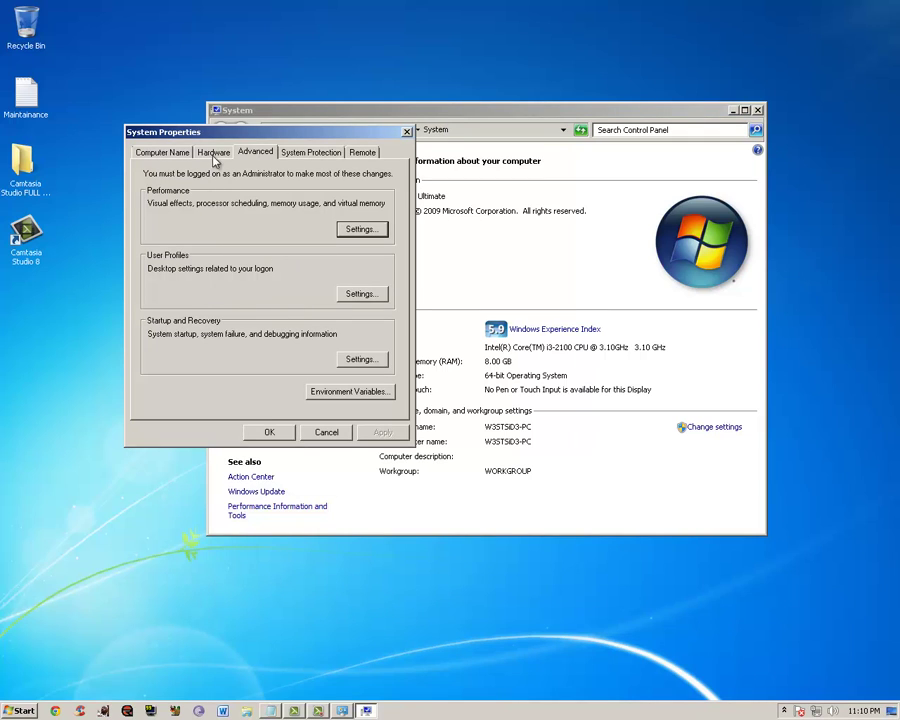
{"action": "left_click", "coordinate": [362, 231]}
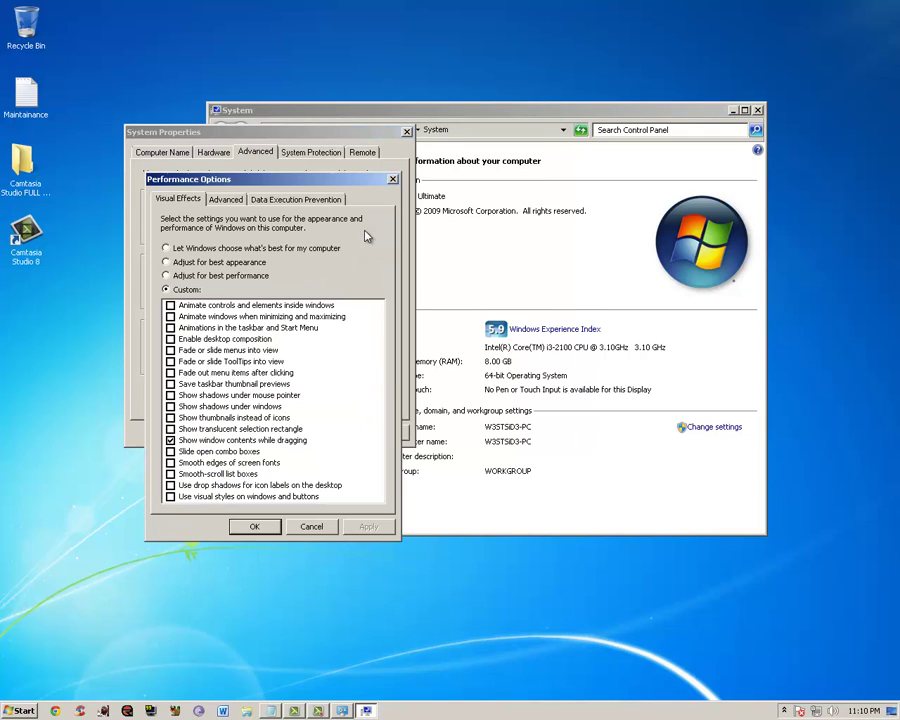
{"action": "left_click", "coordinate": [226, 201]}
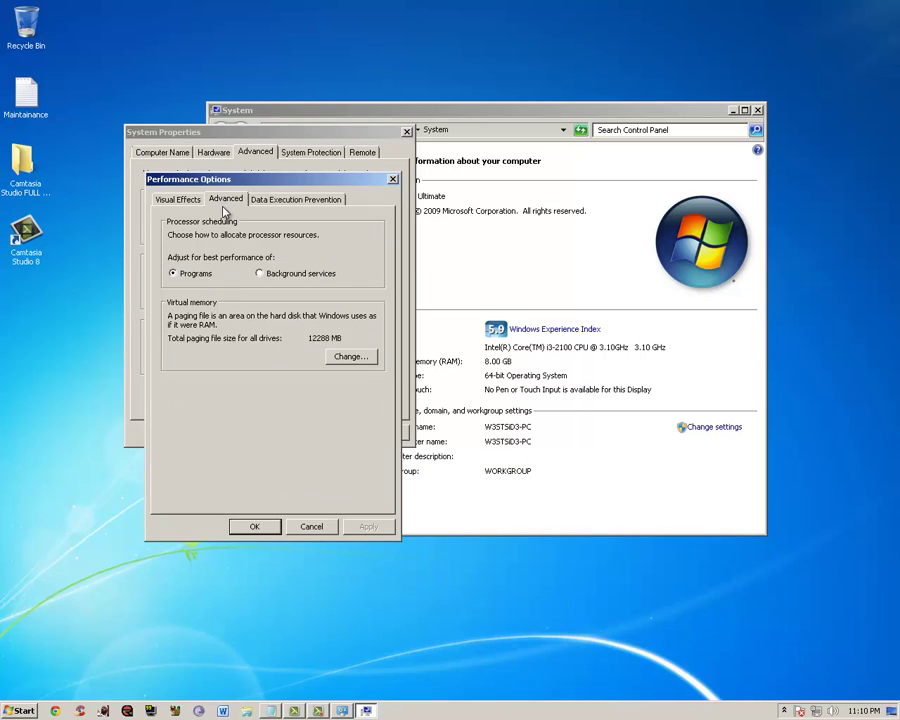
{"action": "left_click", "coordinate": [349, 359]}
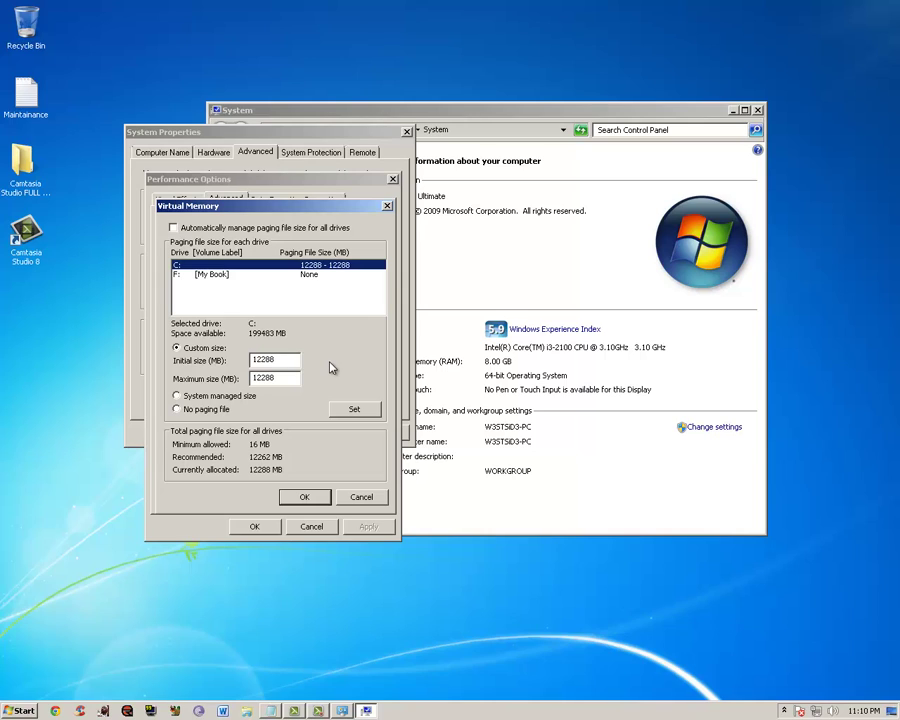
{"action": "double_click", "coordinate": [282, 362]}
{"action": "left_click", "coordinate": [285, 379]}
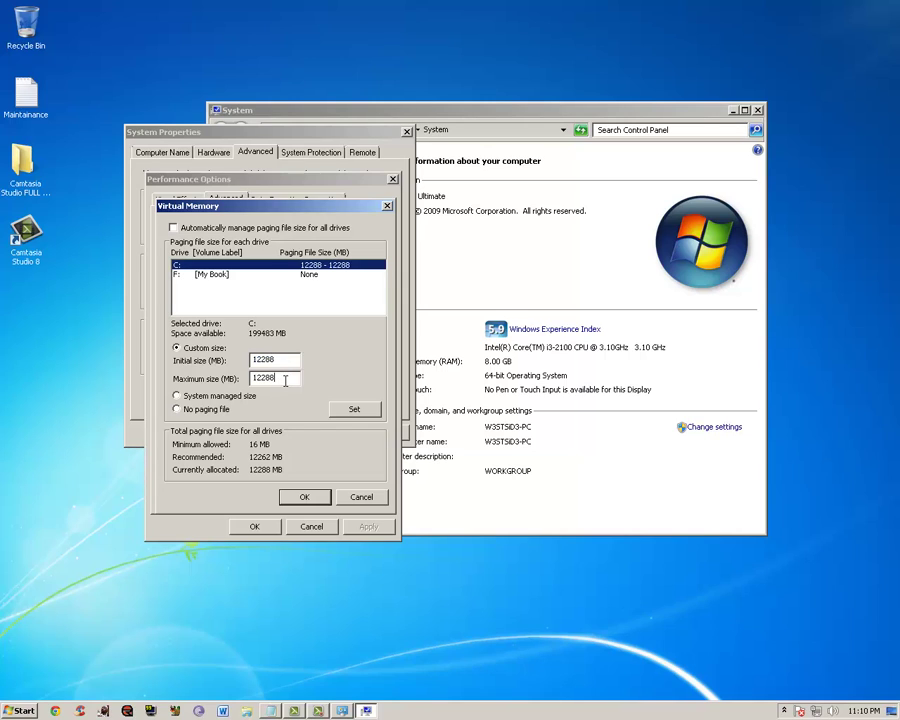
{"action": "double_click", "coordinate": [282, 360]}
{"action": "left_click", "coordinate": [312, 498]}
{"action": "left_click", "coordinate": [318, 712]}
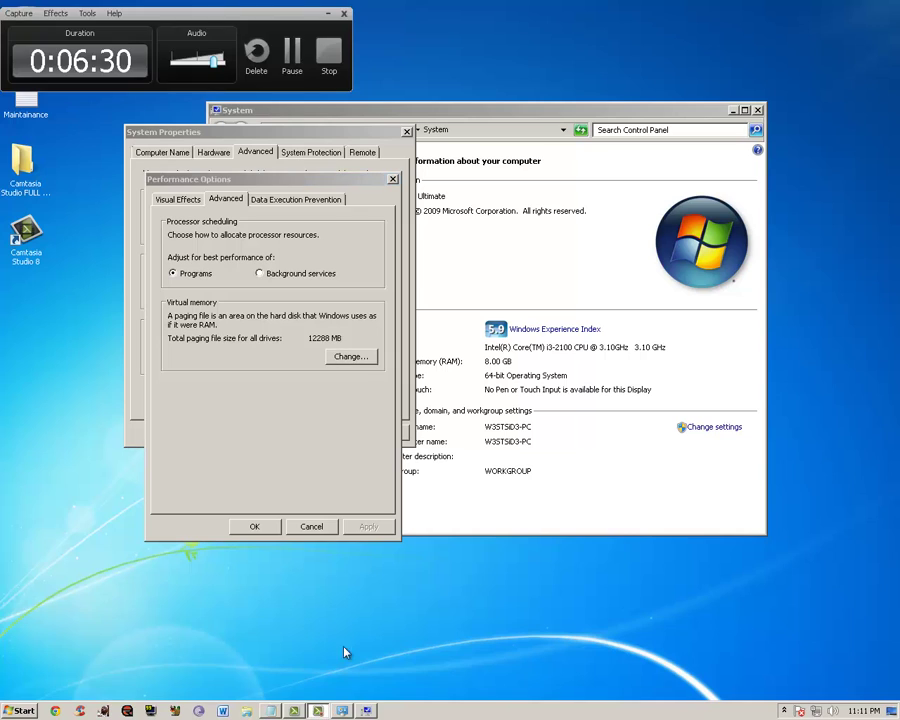
{"action": "left_click", "coordinate": [300, 70]}
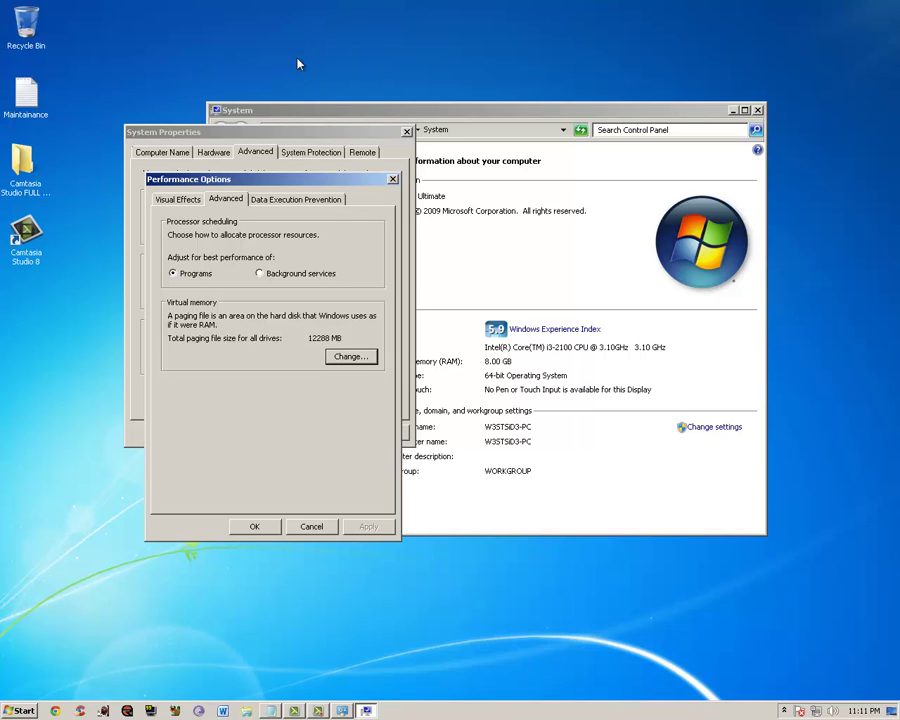
Confirm the Performance Options and System Properties, and close the System window.
{"action": "left_click", "coordinate": [254, 527]}
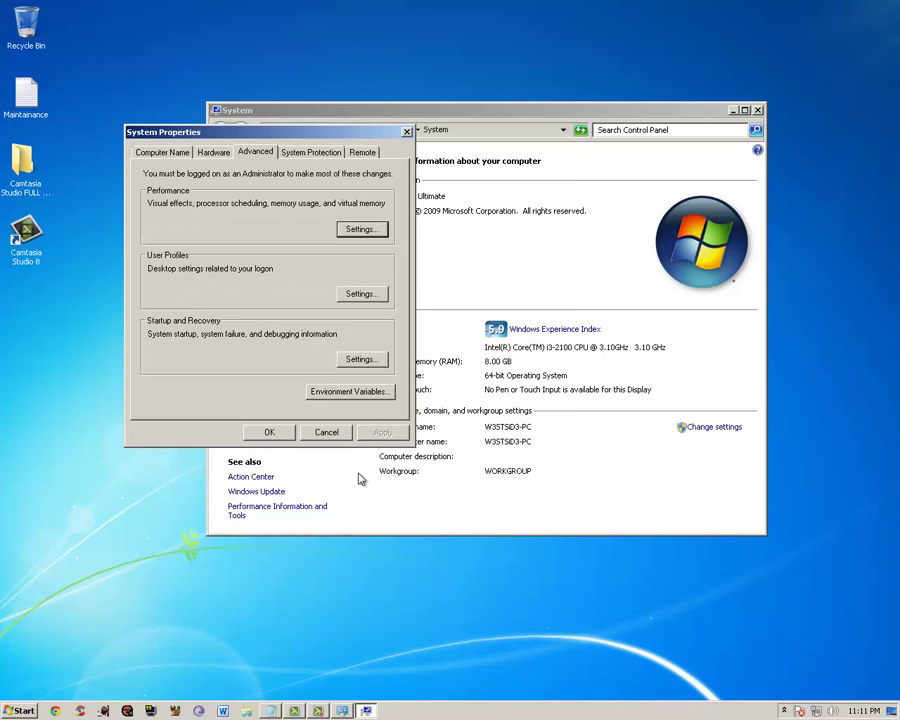
{"action": "left_click", "coordinate": [259, 432]}
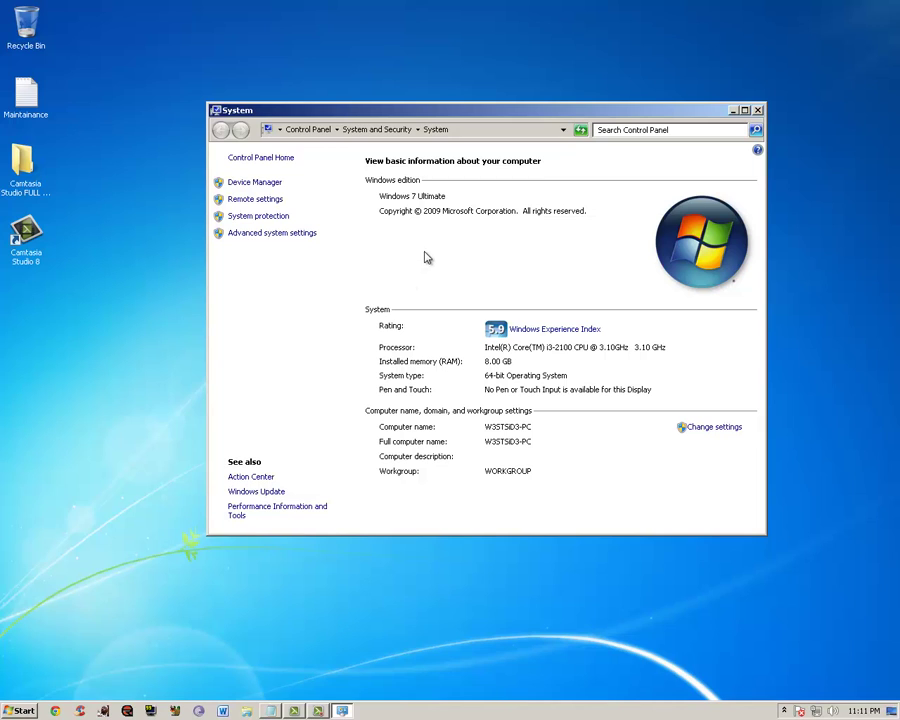
{"action": "left_click", "coordinate": [758, 110]}
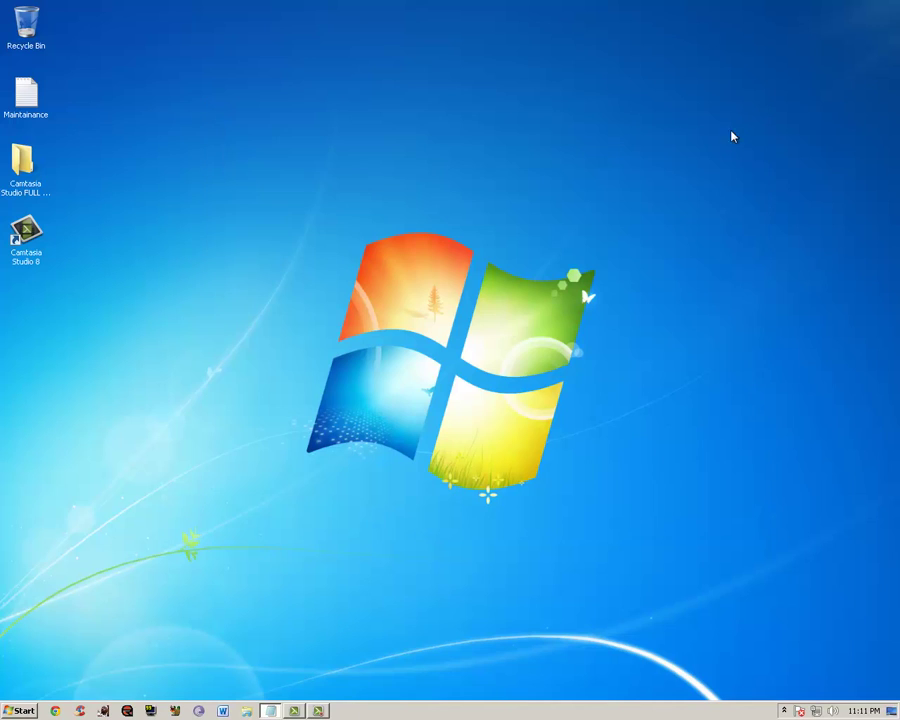
Open the user's temporary files folder by running %temp%.
{"action": "left_click", "coordinate": [17, 709]}
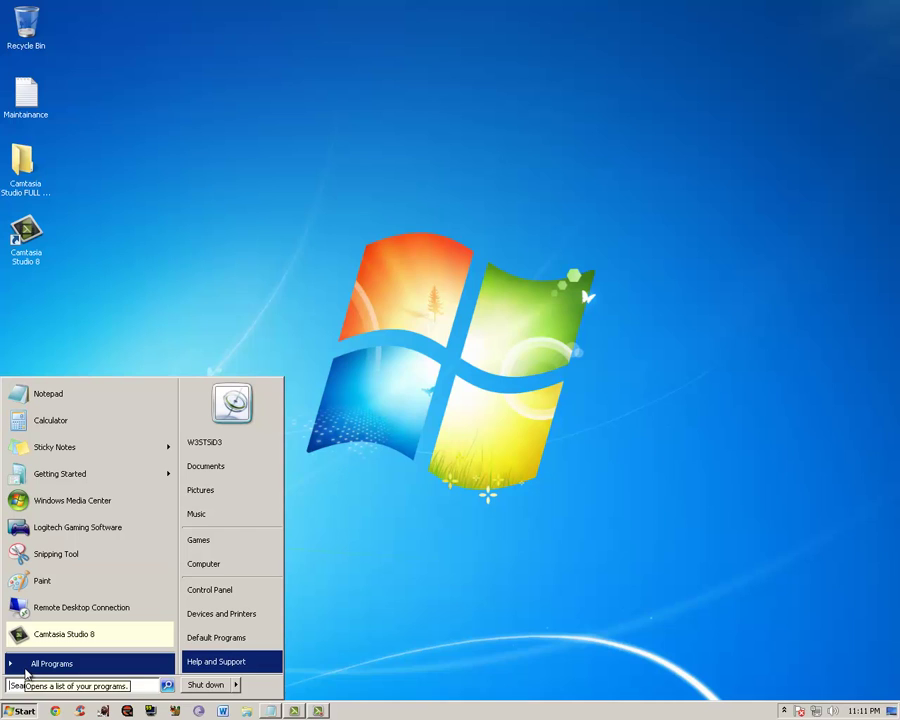
{"action": "type", "text": "%temp%"}
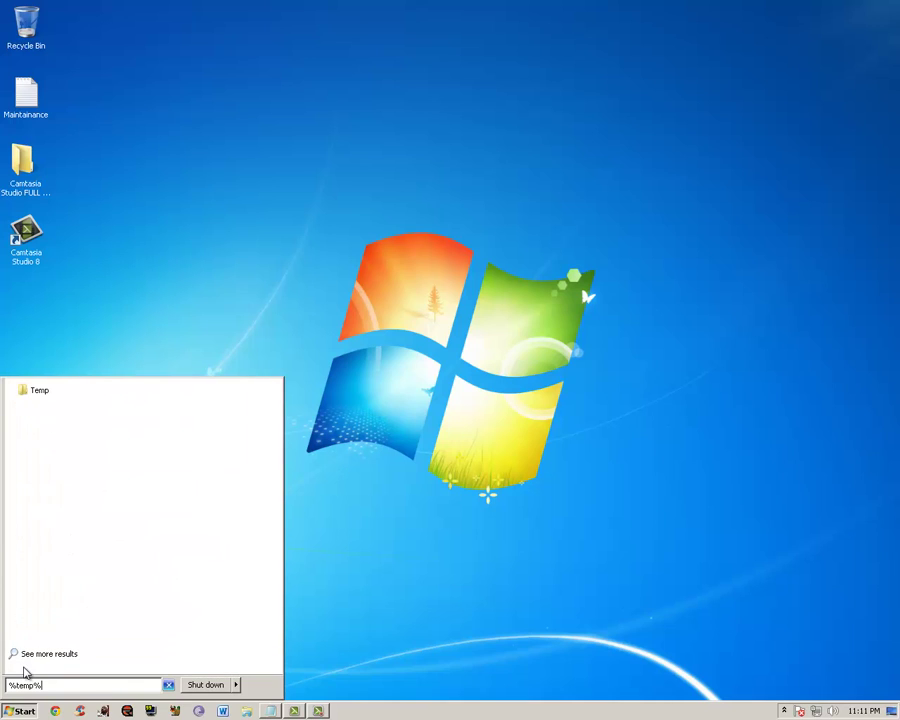
{"action": "key", "text": "Return"}
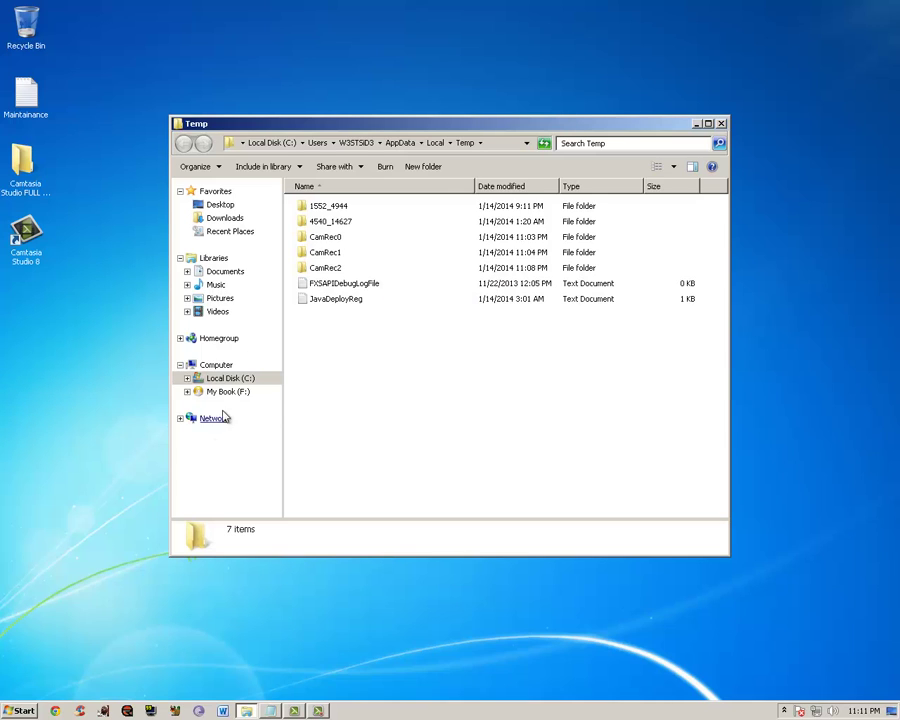
{"action": "key", "text": "ctrl+a"}
{"action": "key", "text": "Delete"}
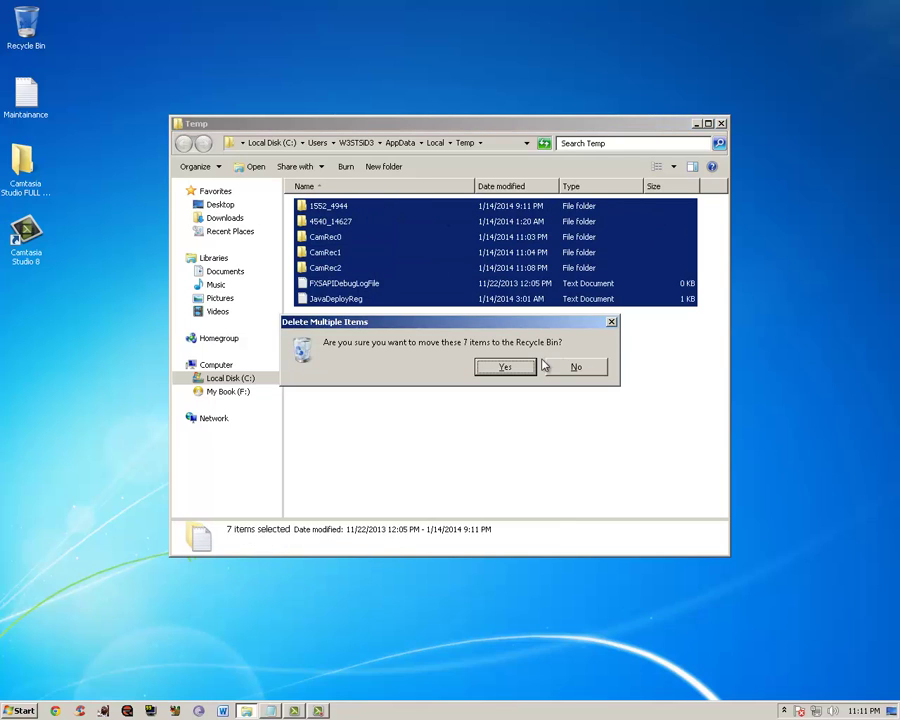
{"action": "left_click", "coordinate": [611, 321]}
{"action": "left_click", "coordinate": [338, 460]}
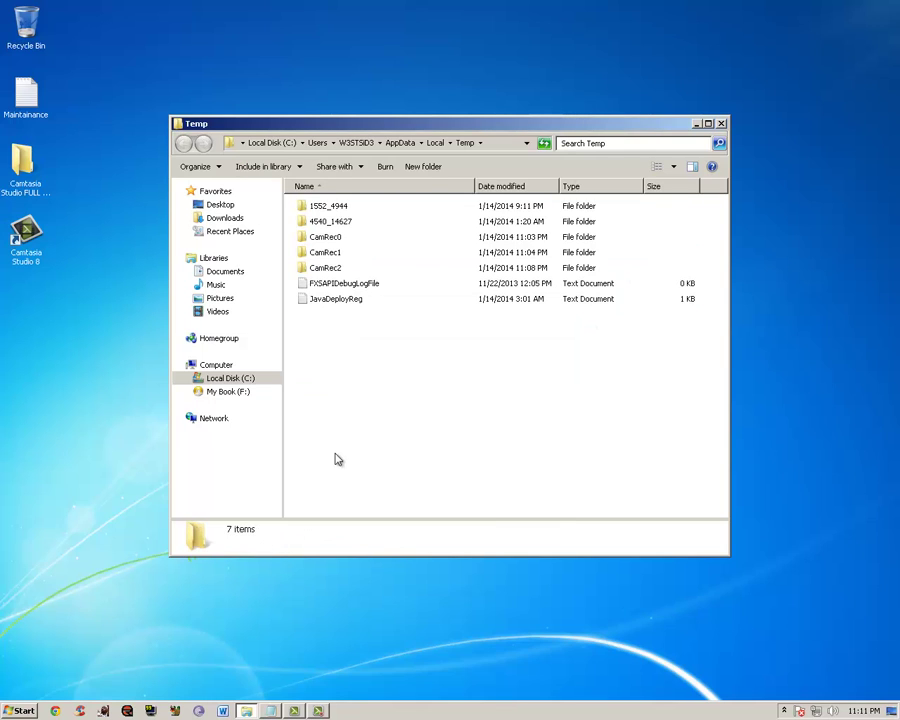
{"action": "left_click", "coordinate": [272, 711]}
Open the Temp folder inside the Windows folder on Local Disk (C:) to view its contents.
{"action": "left_click", "coordinate": [222, 380]}
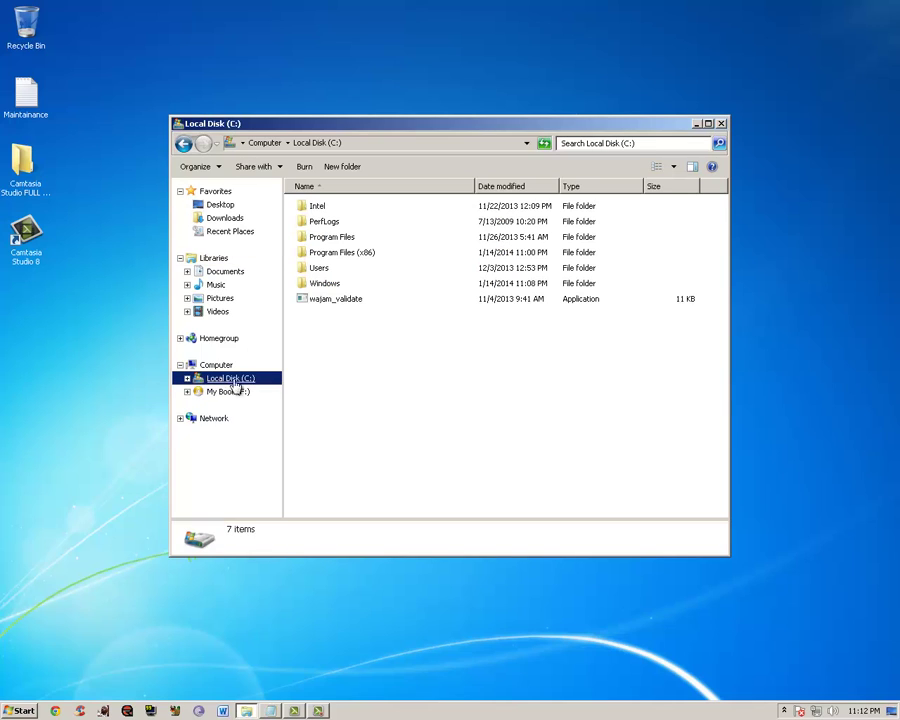
{"action": "double_click", "coordinate": [318, 285]}
{"action": "scroll", "coordinate": [352, 398], "scroll_direction": "down", "scroll_amount": 8}
{"action": "scroll", "coordinate": [352, 415], "scroll_direction": "down", "scroll_amount": 4}
{"action": "double_click", "coordinate": [318, 448]}
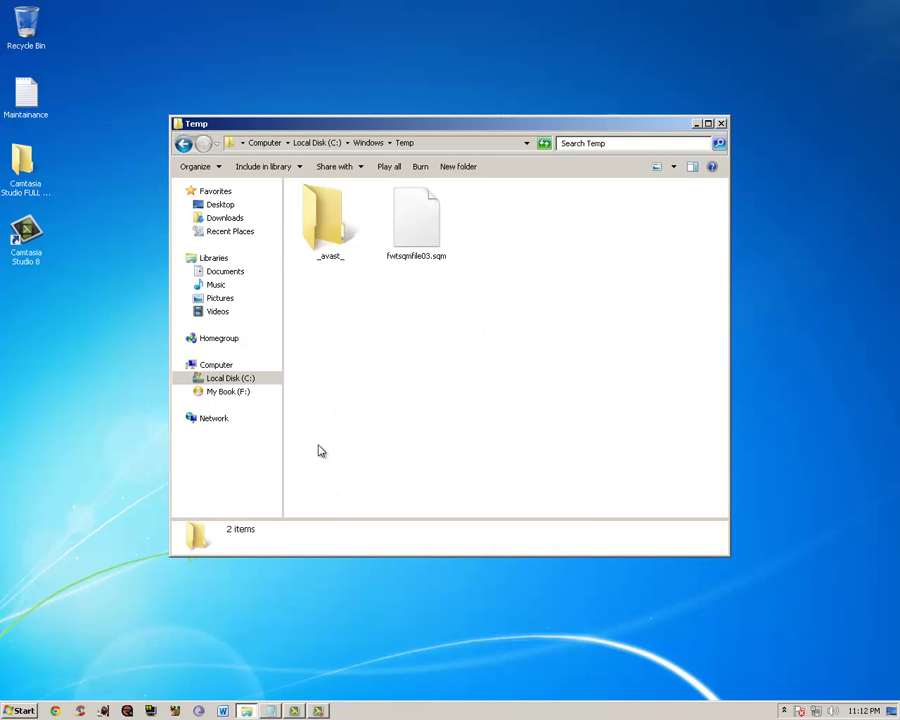
Open the Prefetch folder inside the Windows folder, look through its files, and close the Explorer window.
{"action": "left_click", "coordinate": [184, 143]}
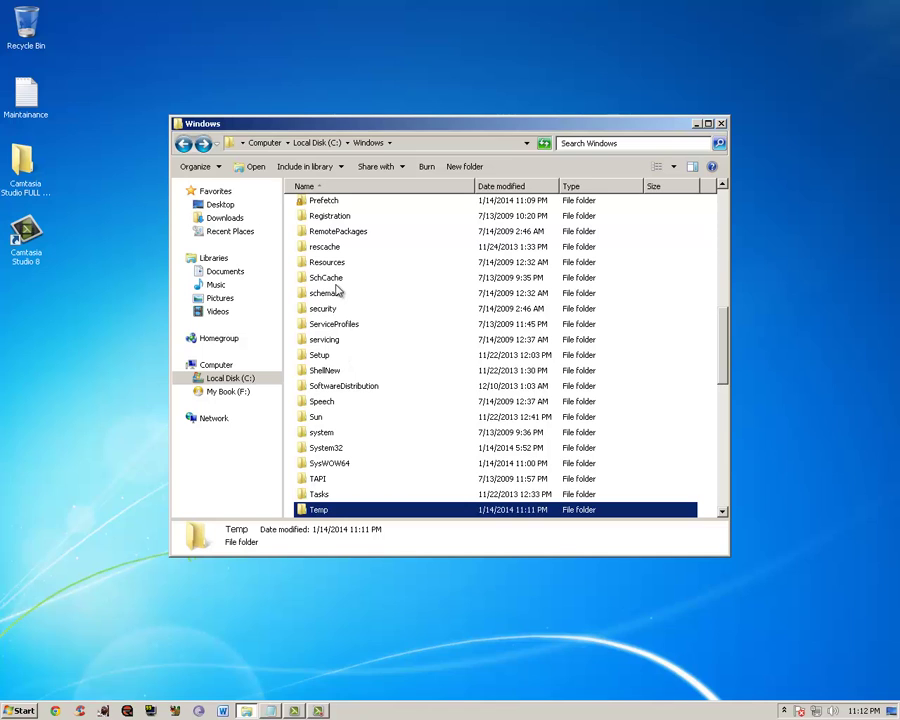
{"action": "scroll", "coordinate": [331, 432], "scroll_direction": "up", "scroll_amount": 2}
{"action": "scroll", "coordinate": [340, 390], "scroll_direction": "up", "scroll_amount": 2}
{"action": "double_click", "coordinate": [334, 375]}
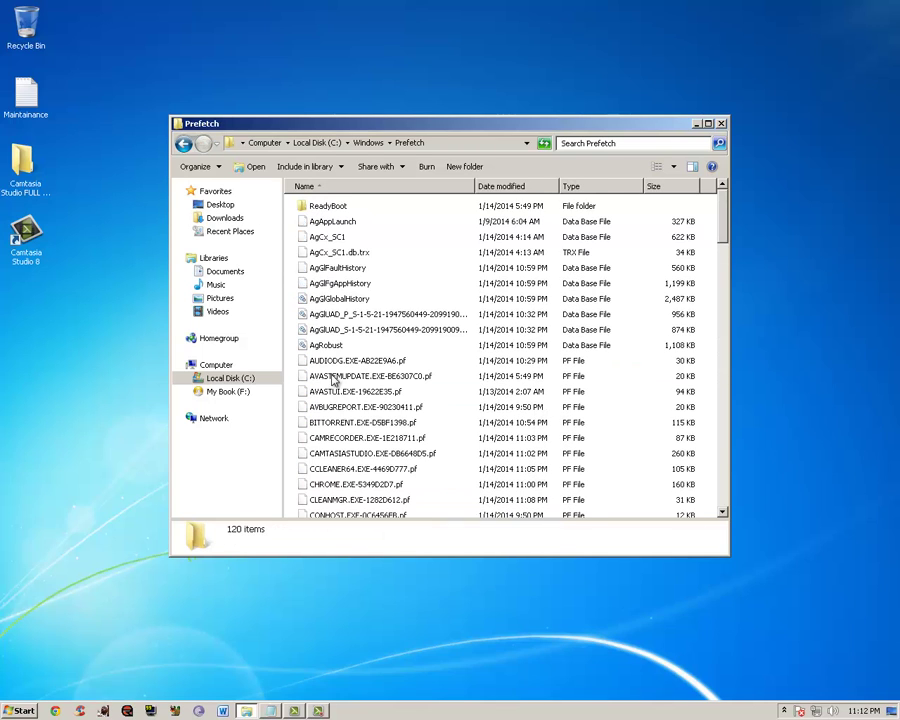
{"action": "scroll", "coordinate": [372, 398], "scroll_direction": "down", "scroll_amount": 15}
{"action": "scroll", "coordinate": [460, 410], "scroll_direction": "down", "scroll_amount": 15}
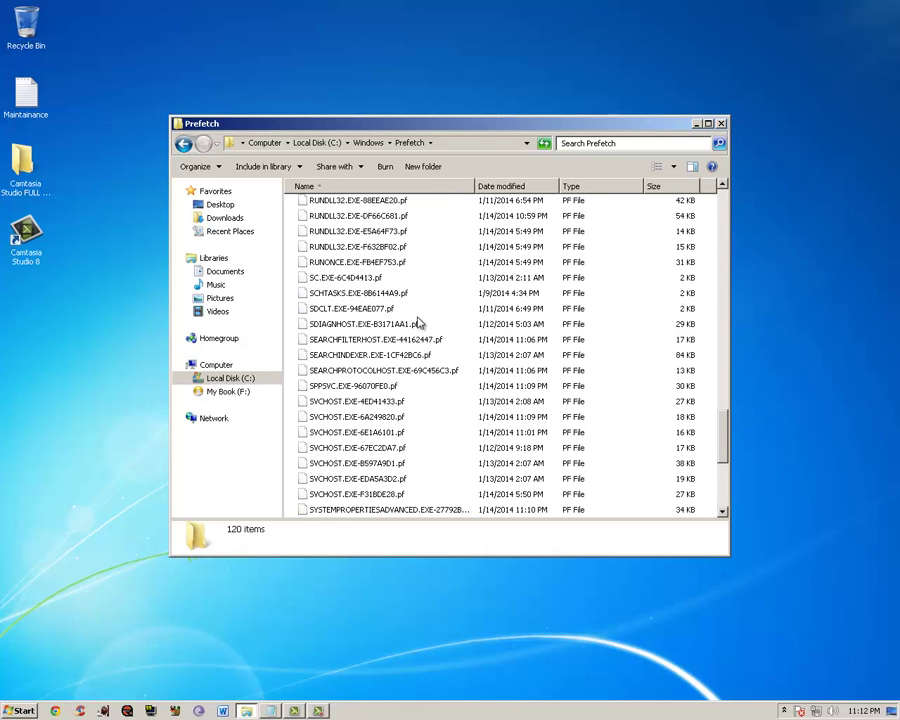
{"action": "left_click", "coordinate": [184, 145]}
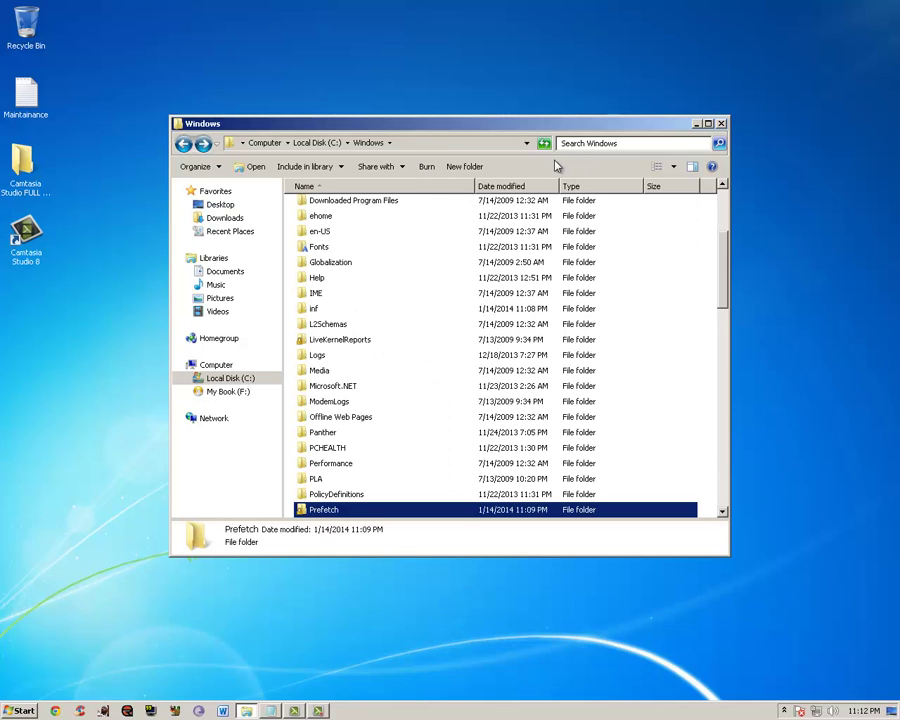
{"action": "left_click", "coordinate": [719, 124]}
Open the System Configuration utility by running msconfig.
{"action": "left_click", "coordinate": [22, 710]}
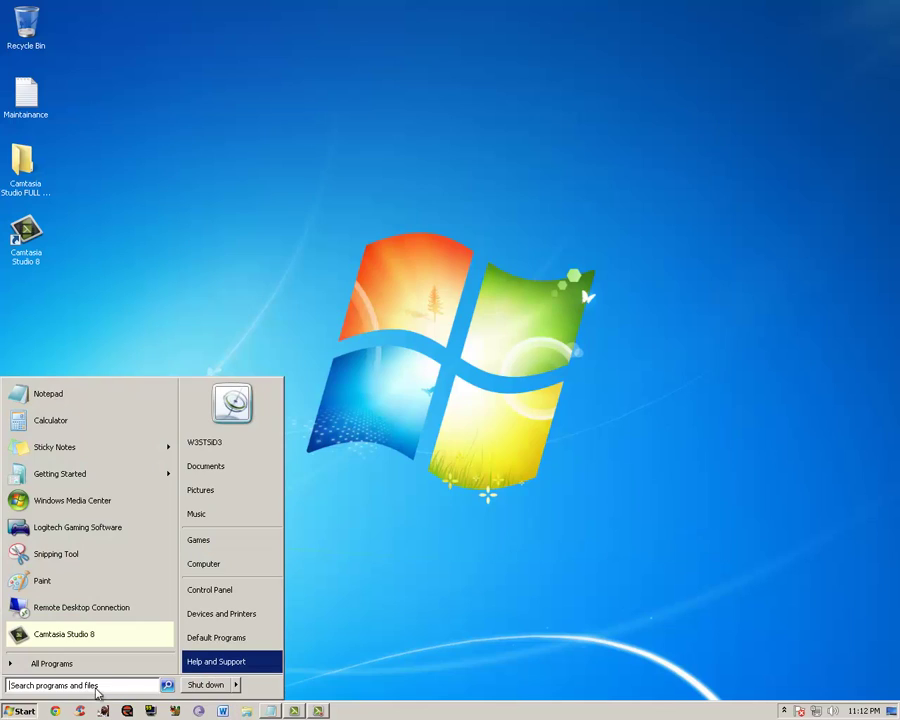
{"action": "type", "text": "ms"}
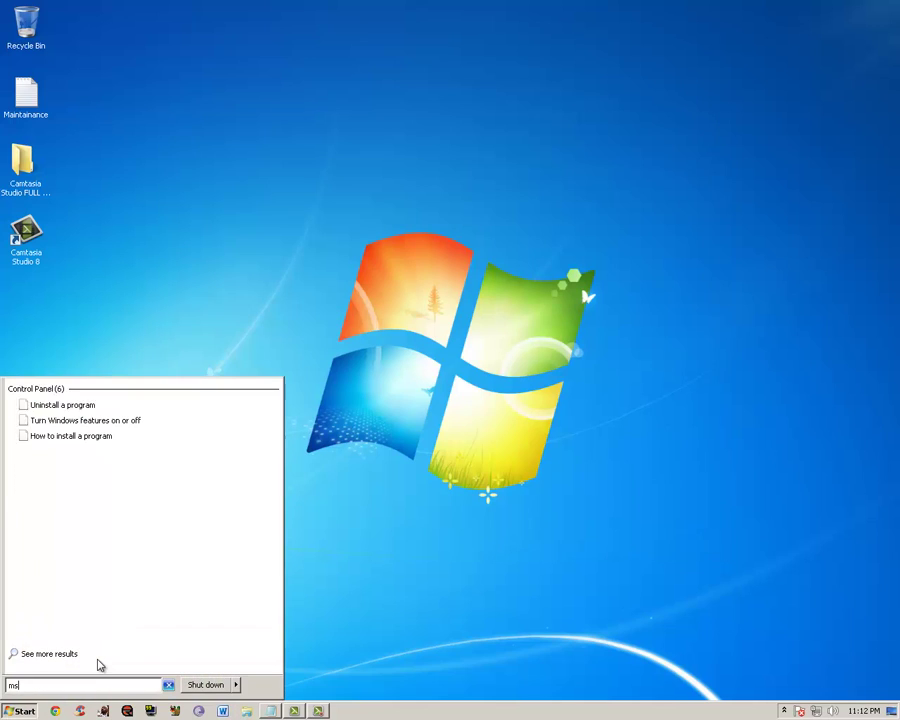
{"action": "type", "text": "config"}
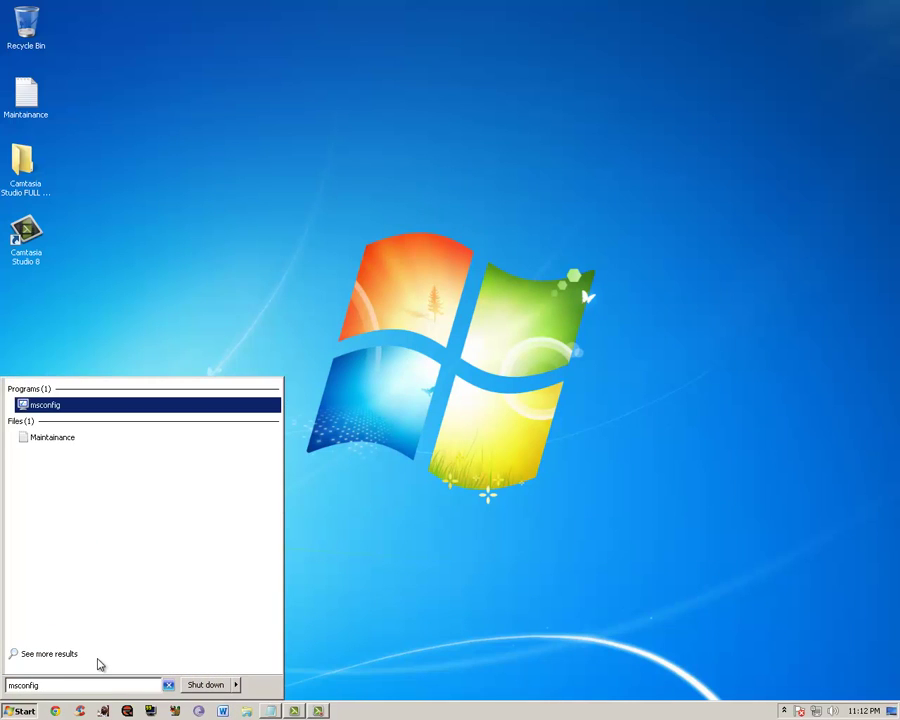
{"action": "key", "text": "Return"}
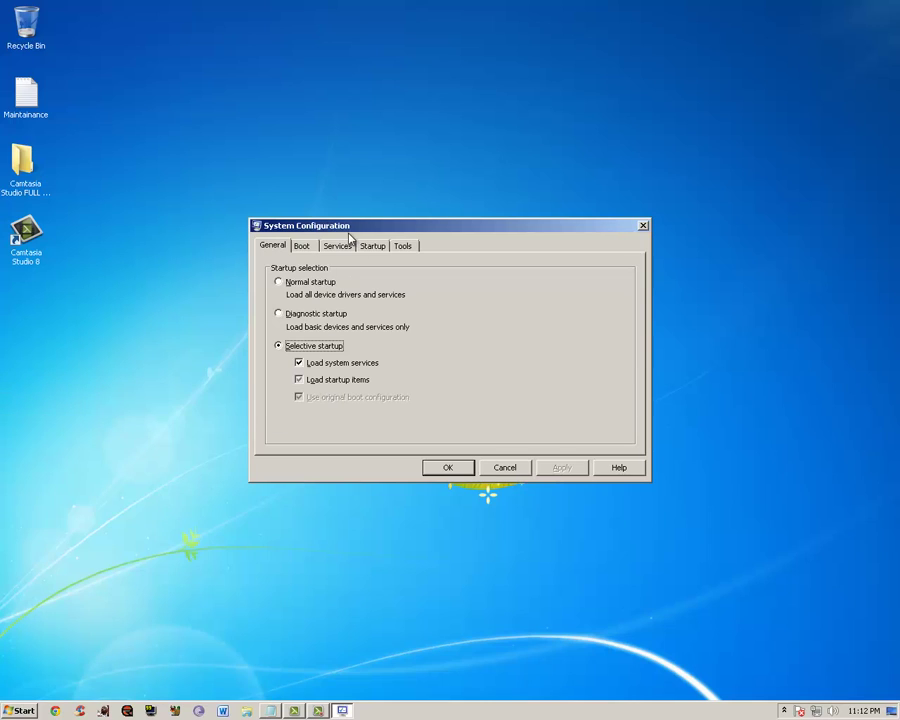
Sort the services in System Configuration by status, review the services and startup items, and confirm the dialog.
{"action": "left_click", "coordinate": [340, 248]}
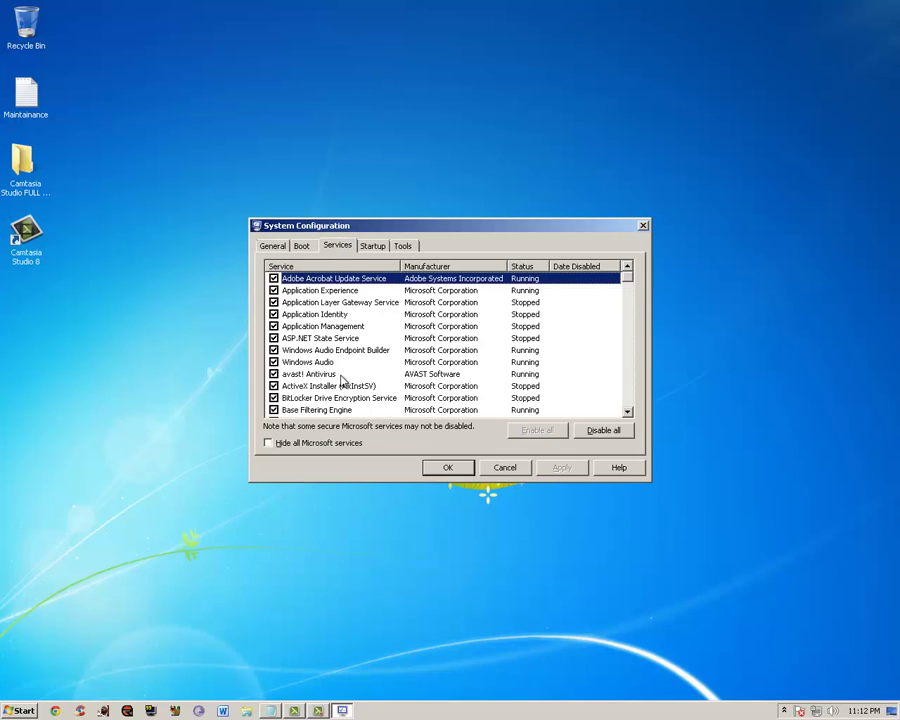
{"action": "left_click", "coordinate": [528, 270]}
{"action": "scroll", "coordinate": [412, 342], "scroll_direction": "down", "scroll_amount": 3}
{"action": "scroll", "coordinate": [392, 358], "scroll_direction": "up", "scroll_amount": 3}
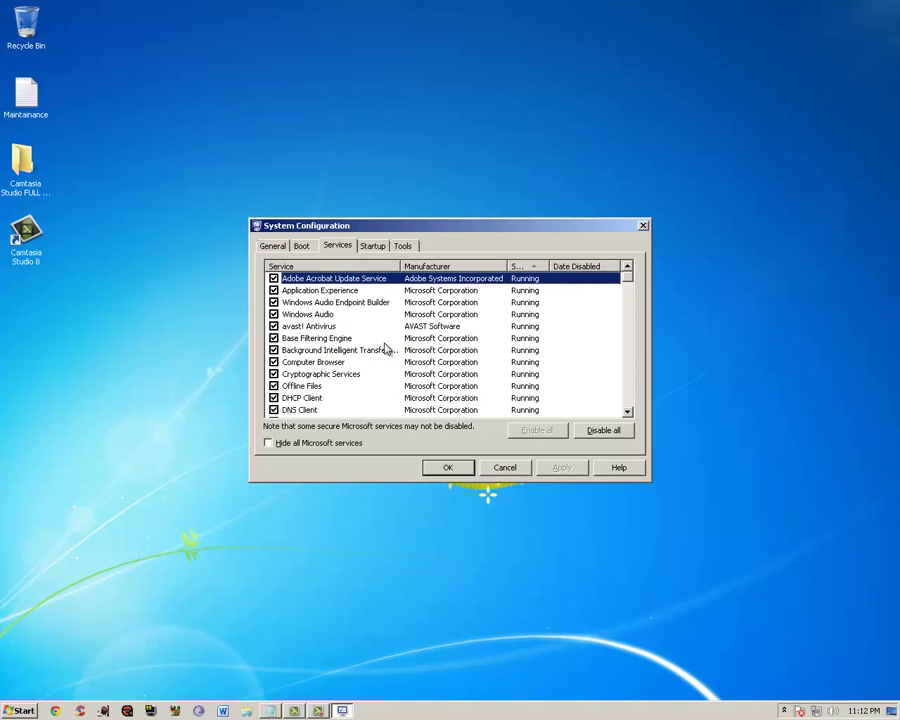
{"action": "left_click", "coordinate": [372, 250]}
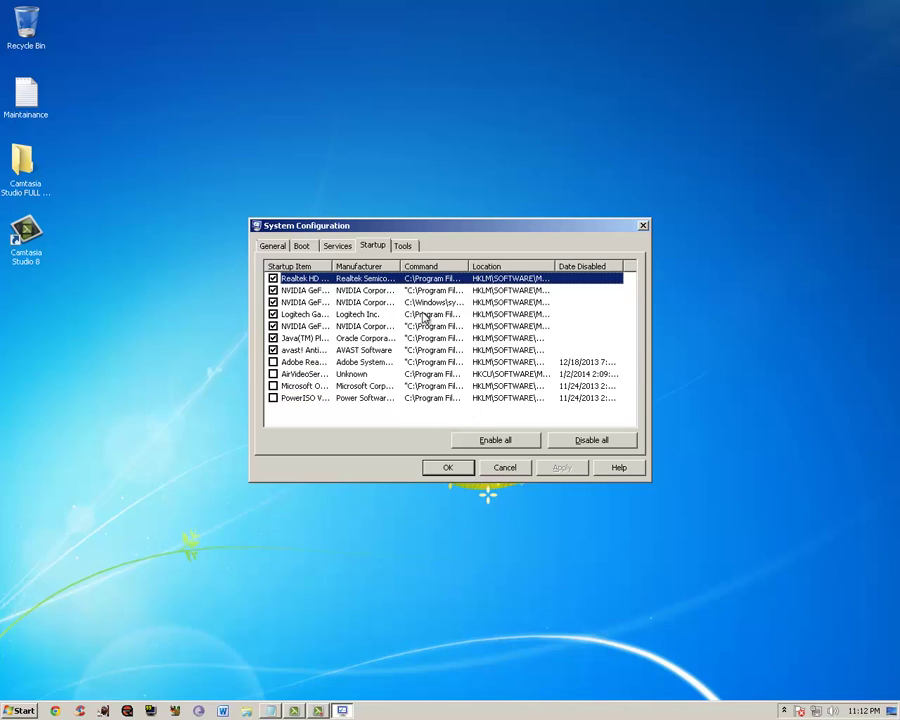
{"action": "left_click", "coordinate": [448, 468]}
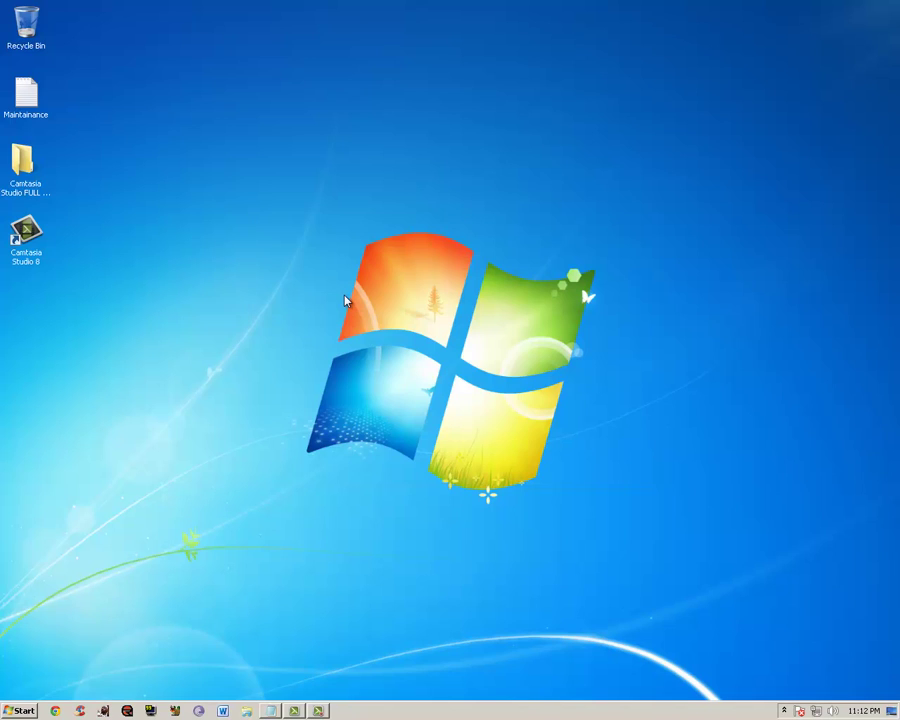
Check the Recycle Bin's custom maximum size for Local Disk (C:) in its properties and confirm the dialog.
{"action": "right_click", "coordinate": [28, 28]}
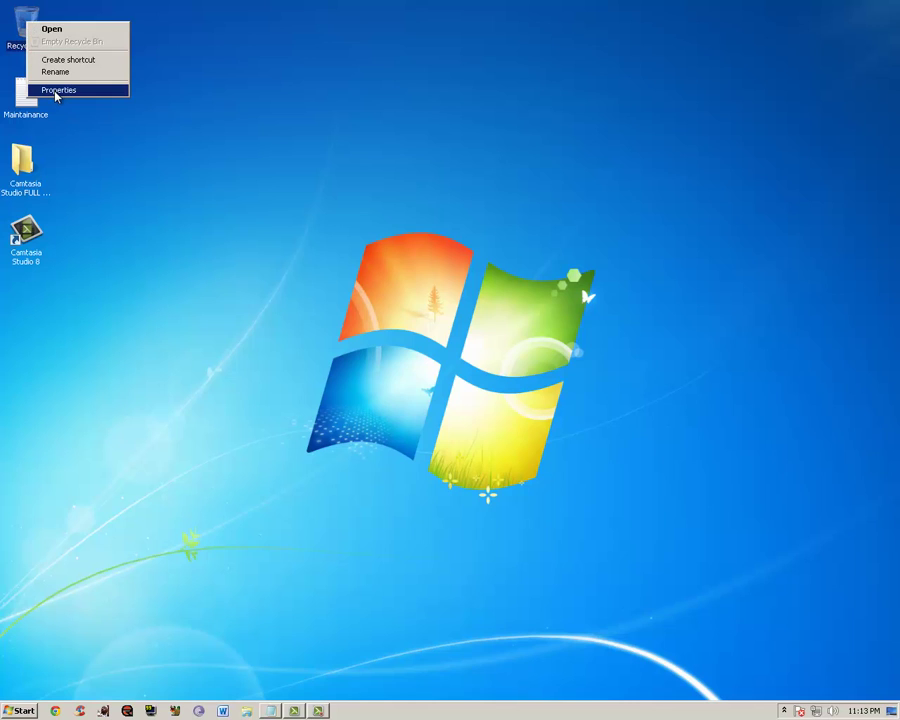
{"action": "left_click", "coordinate": [58, 88]}
{"action": "double_click", "coordinate": [190, 167]}
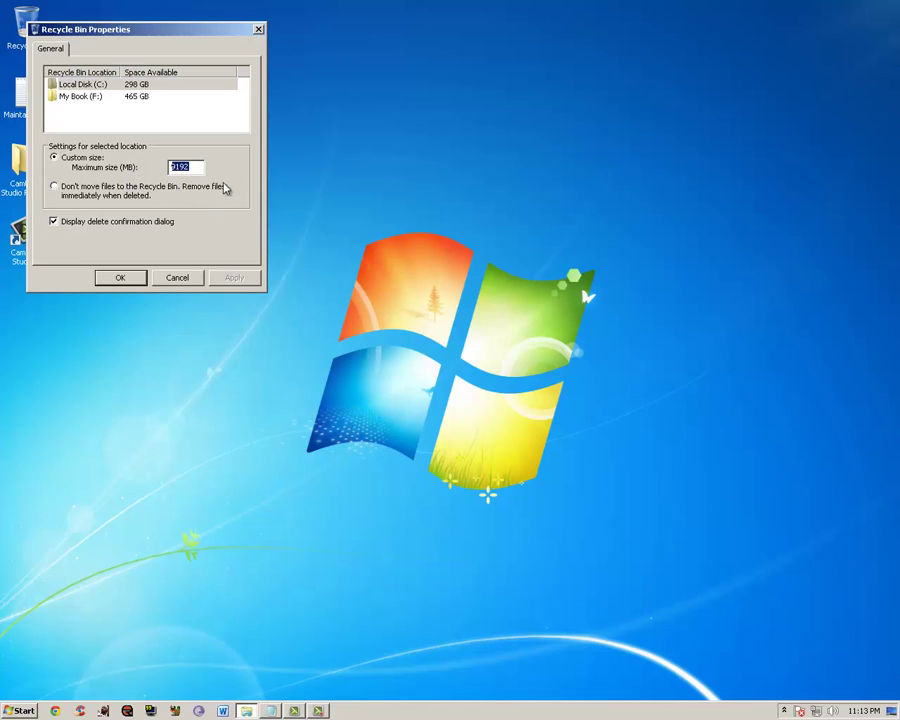
{"action": "left_click", "coordinate": [200, 167]}
{"action": "left_click", "coordinate": [122, 278]}
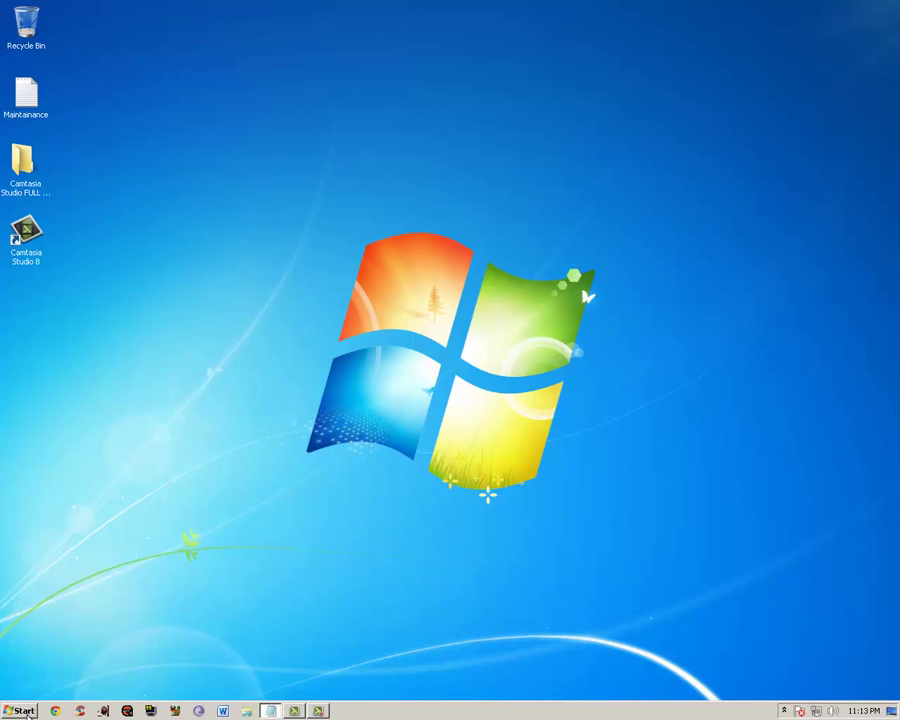
Launch WinDirStat and scan the C: drive for disk usage.
{"action": "left_click", "coordinate": [20, 710]}
{"action": "type", "text": "windi"}
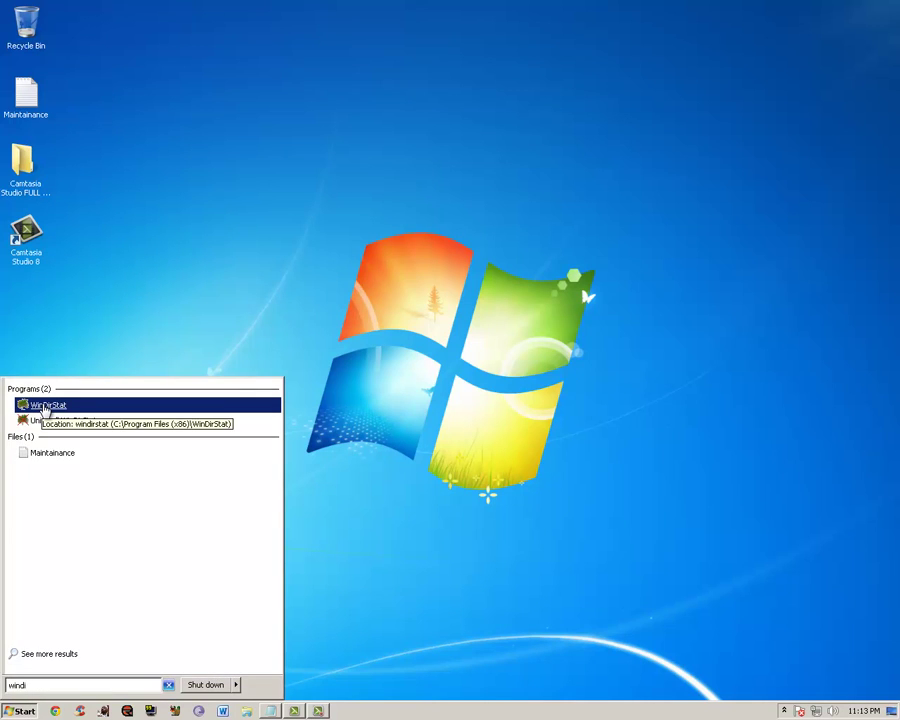
{"action": "left_click", "coordinate": [43, 407]}
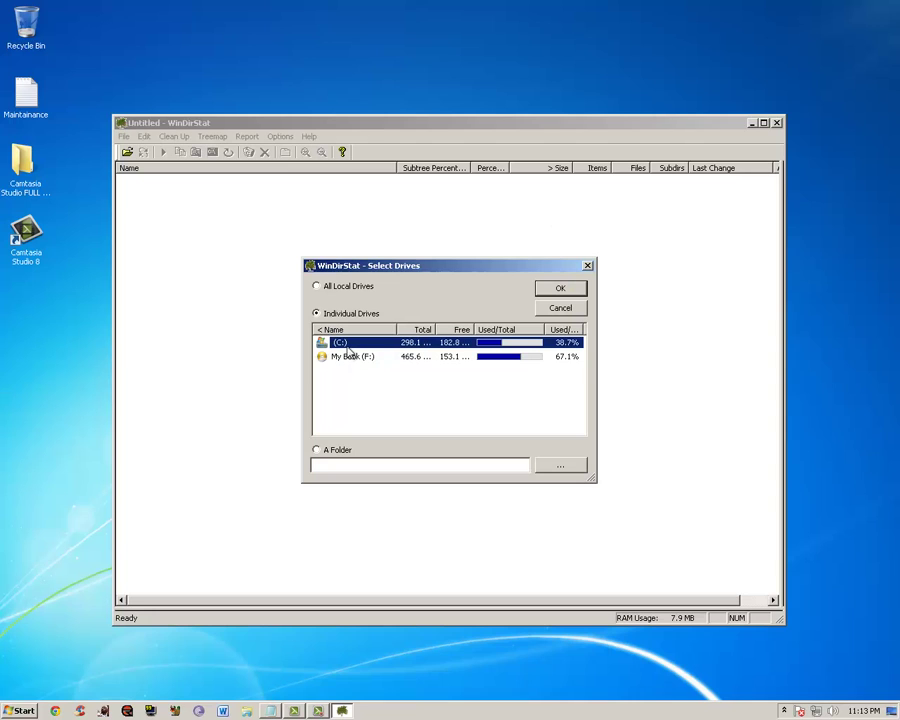
{"action": "left_click", "coordinate": [561, 289]}
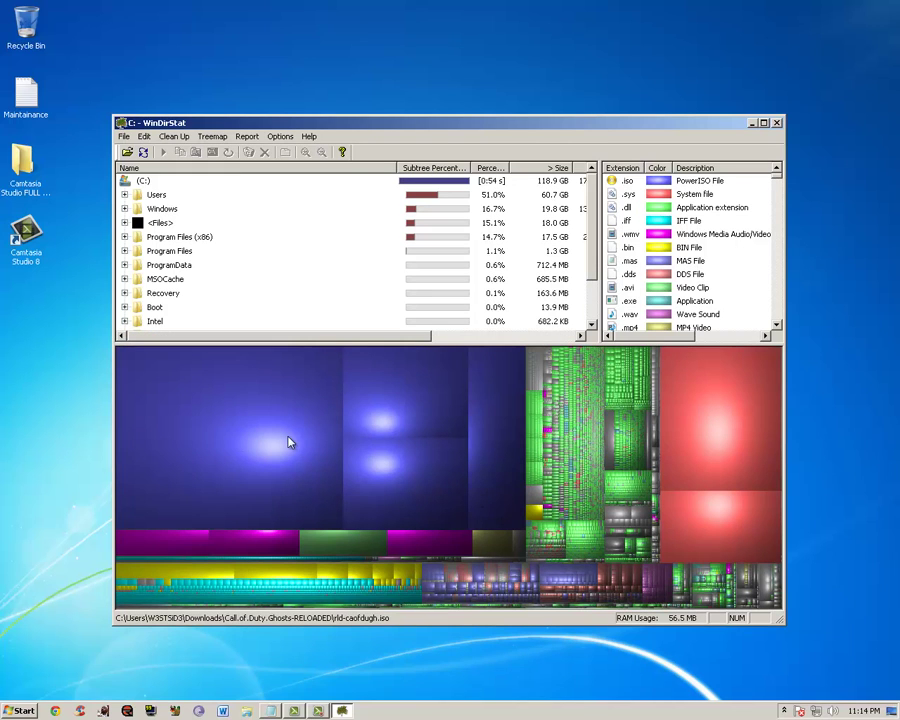
Inspect the largest treemap blocks of the C: drive, including pagefile.sys, hiberfil.sys and the game ISO files in Downloads.
{"action": "left_click", "coordinate": [720, 443]}
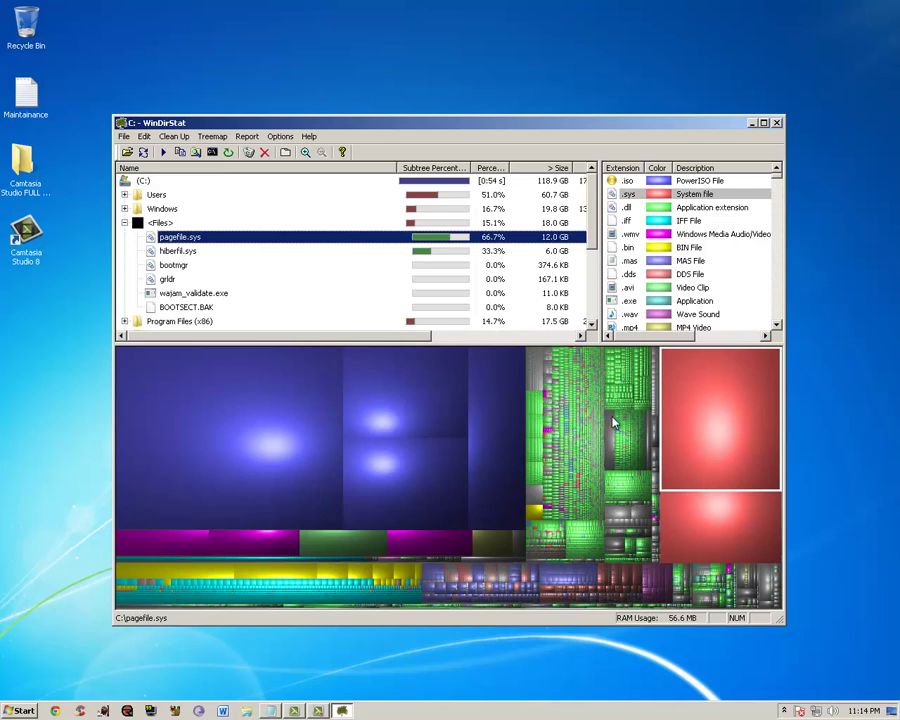
{"action": "left_click", "coordinate": [717, 535]}
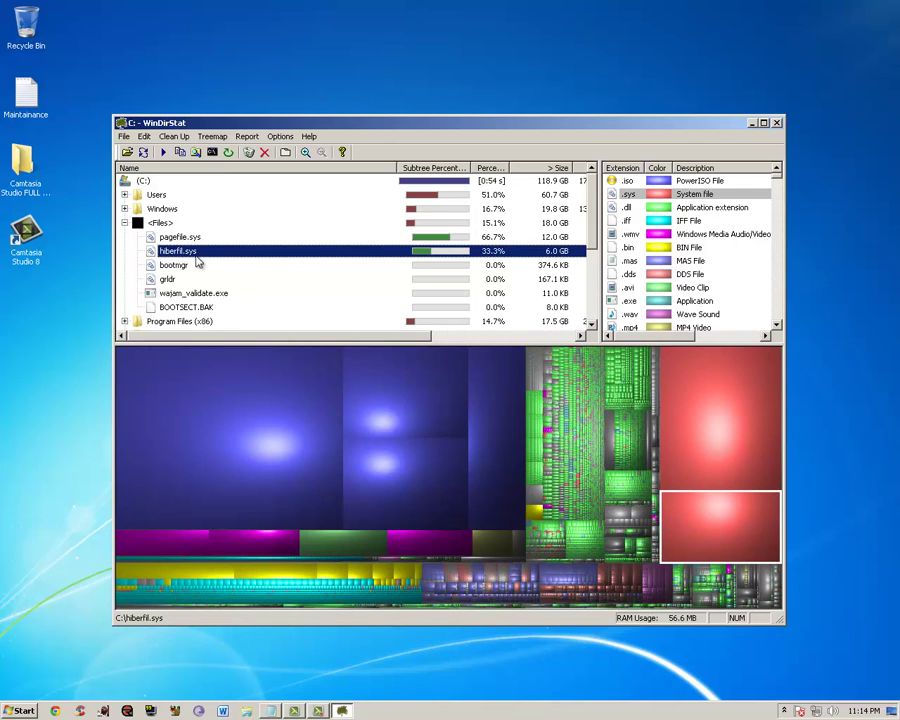
{"action": "left_click", "coordinate": [418, 406]}
{"action": "left_click", "coordinate": [268, 418]}
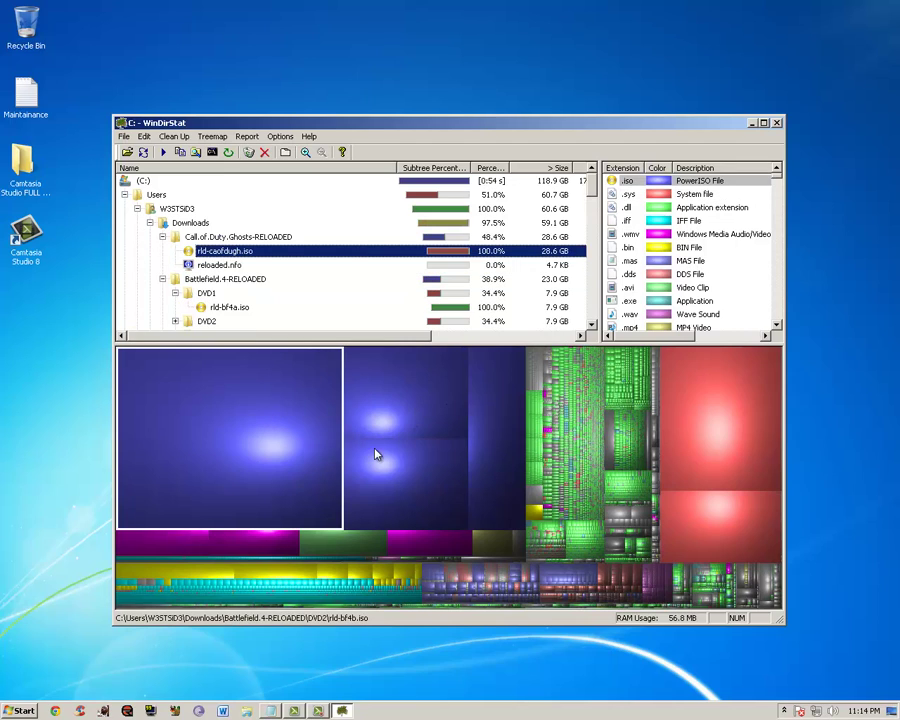
{"action": "left_click", "coordinate": [421, 471]}
{"action": "left_click", "coordinate": [500, 440]}
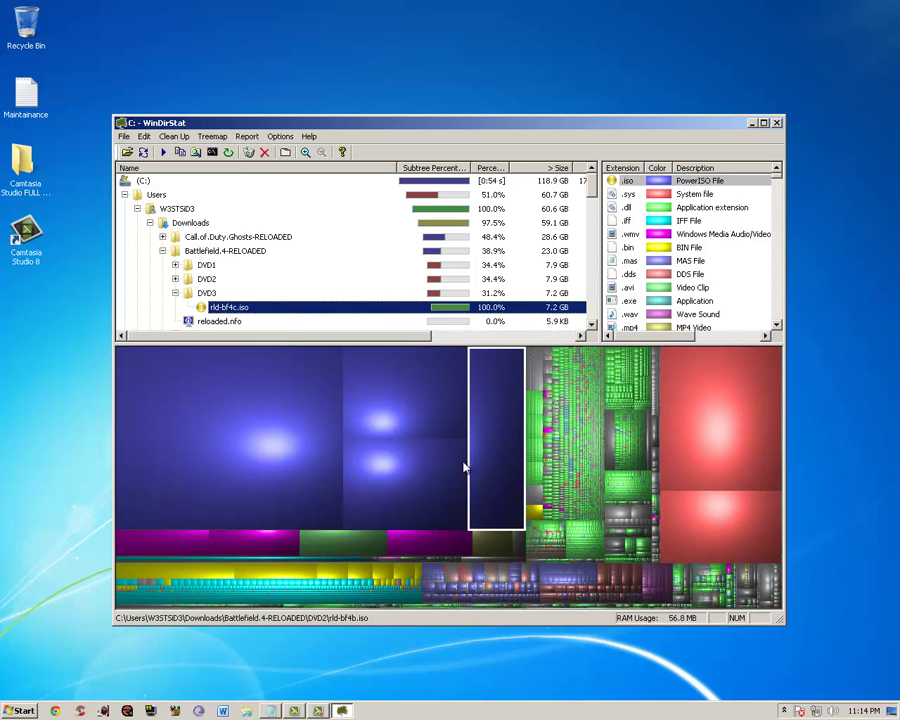
{"action": "left_click", "coordinate": [257, 446]}
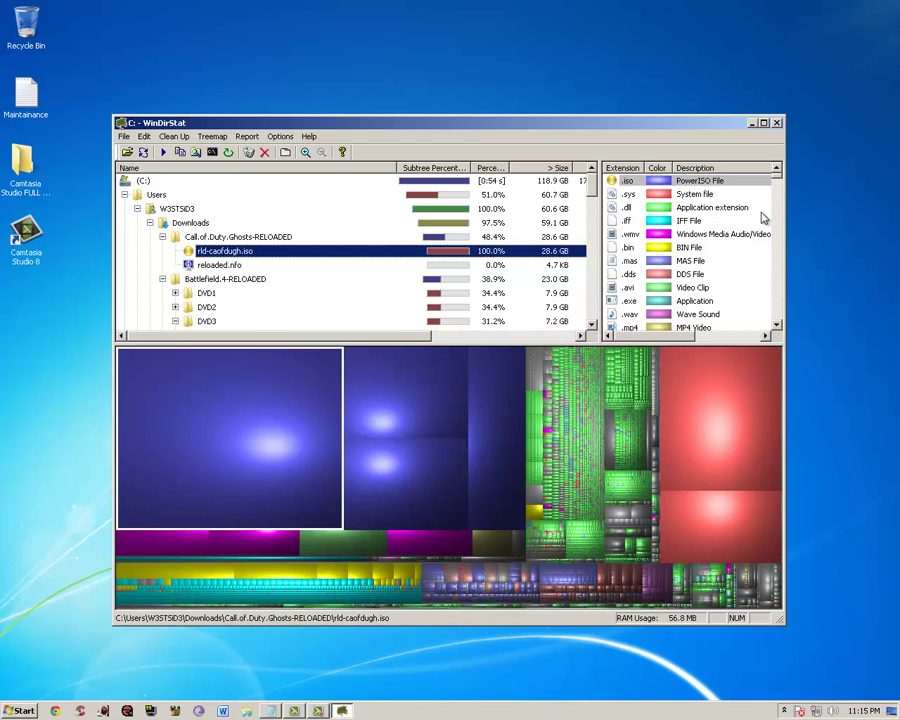
{"action": "left_click", "coordinate": [317, 710]}
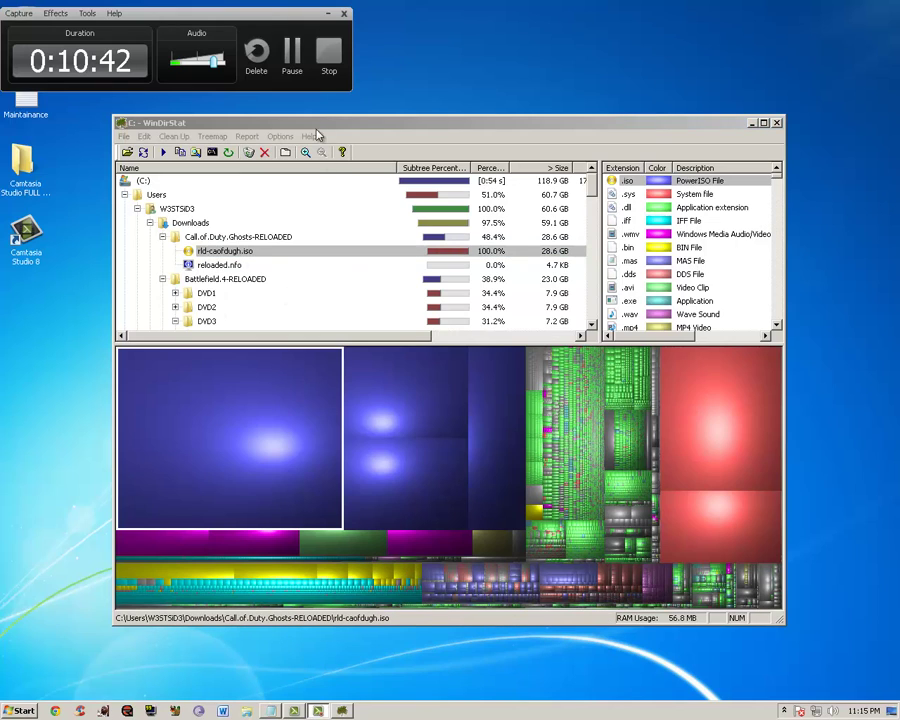